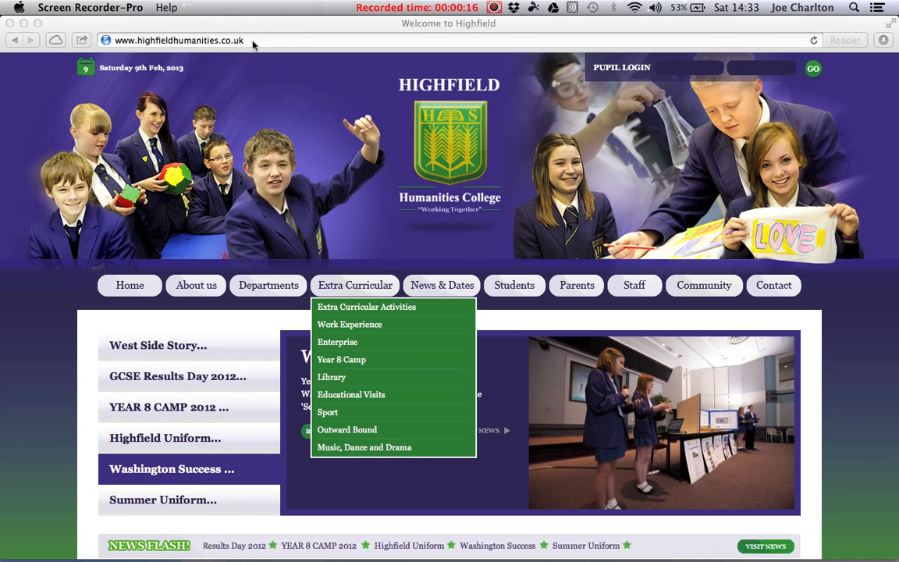
# In Safari, go from the school's Staff Links page to the Home Access Portal logon page.
pyautogui.click(199, 40)
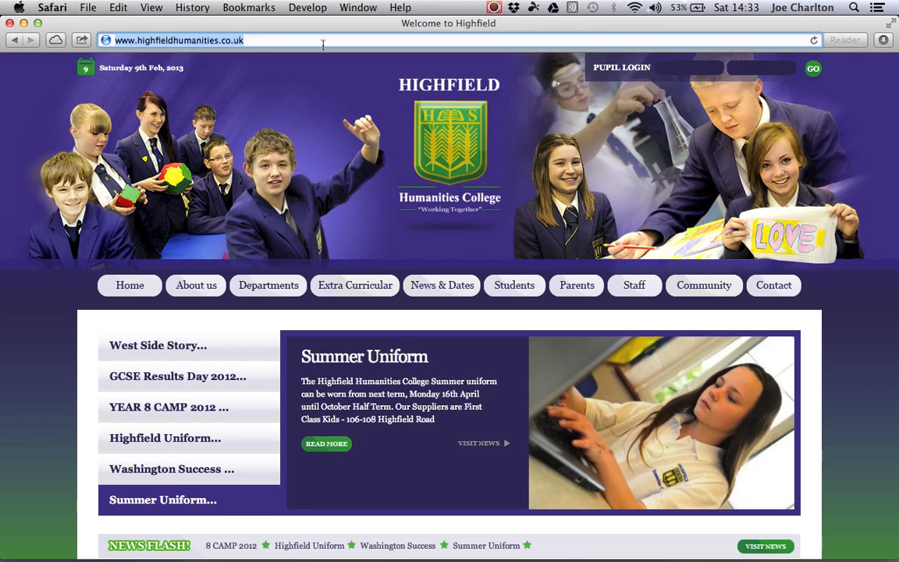
pyautogui.moveTo(630, 286)
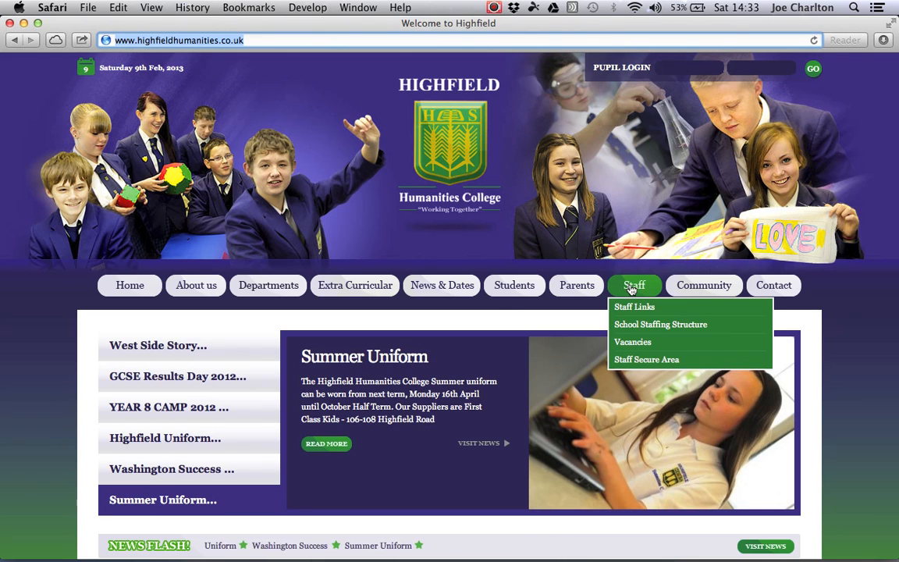
pyautogui.click(629, 309)
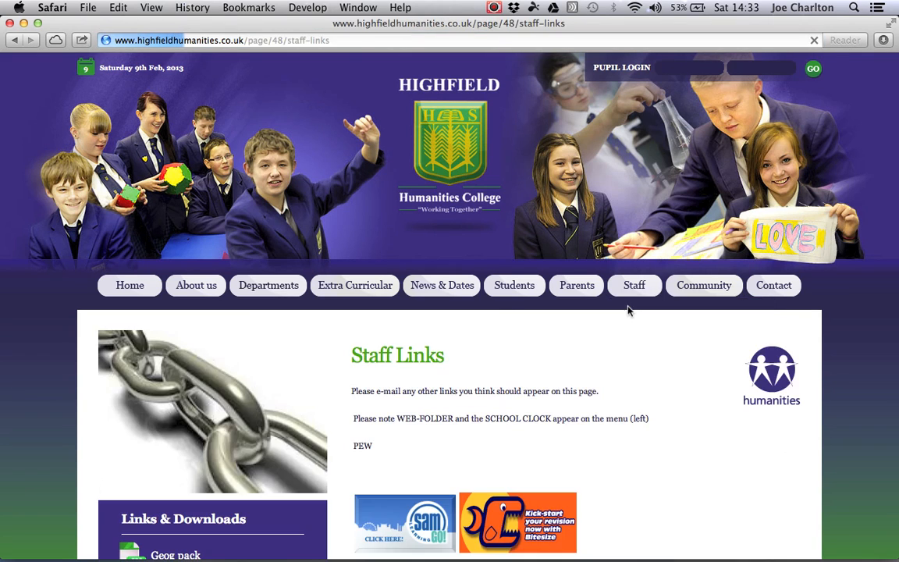
pyautogui.scroll(-5, 309, 415)
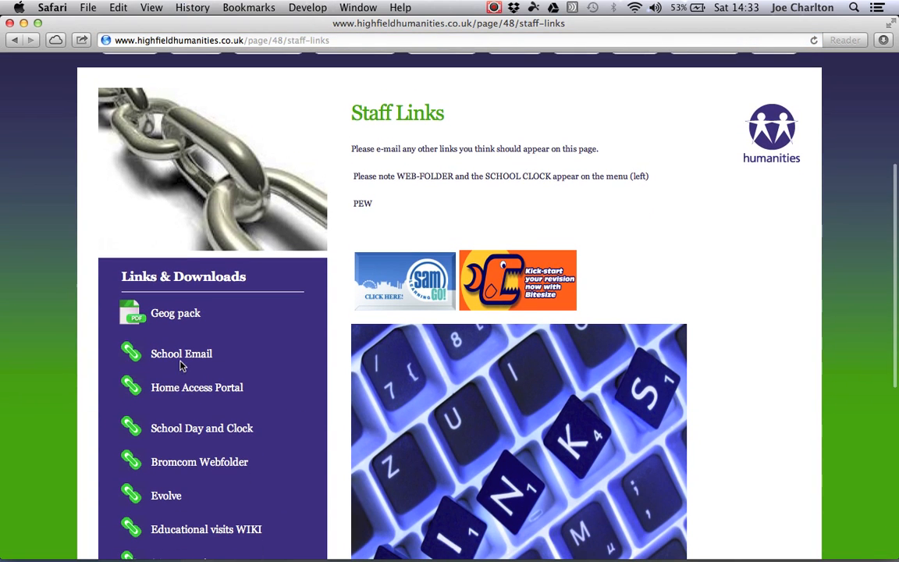
pyautogui.click(179, 388)
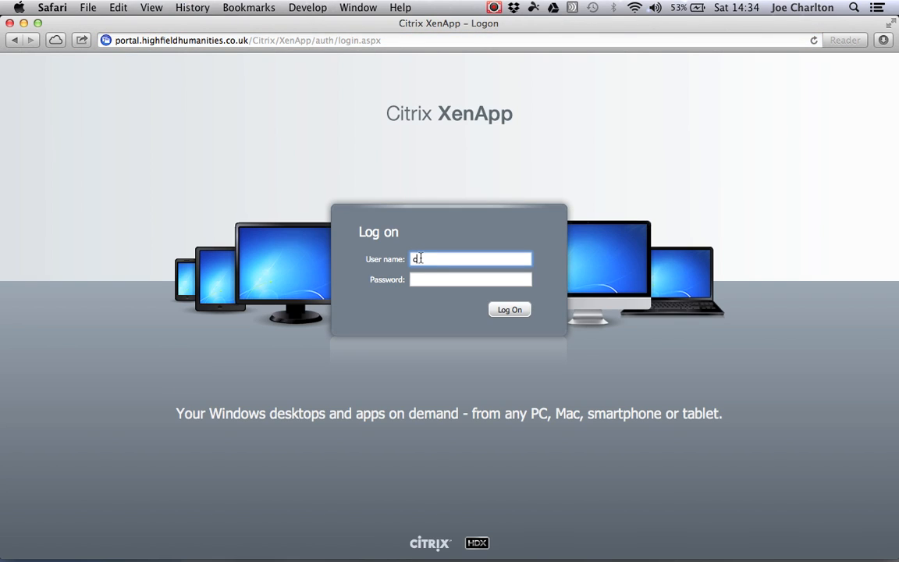
# Log on to Citrix XenApp with the staff user name and password, then launch Desktop - Full Screen.
pyautogui.write('charltonj')
pyautogui.press('Tab')
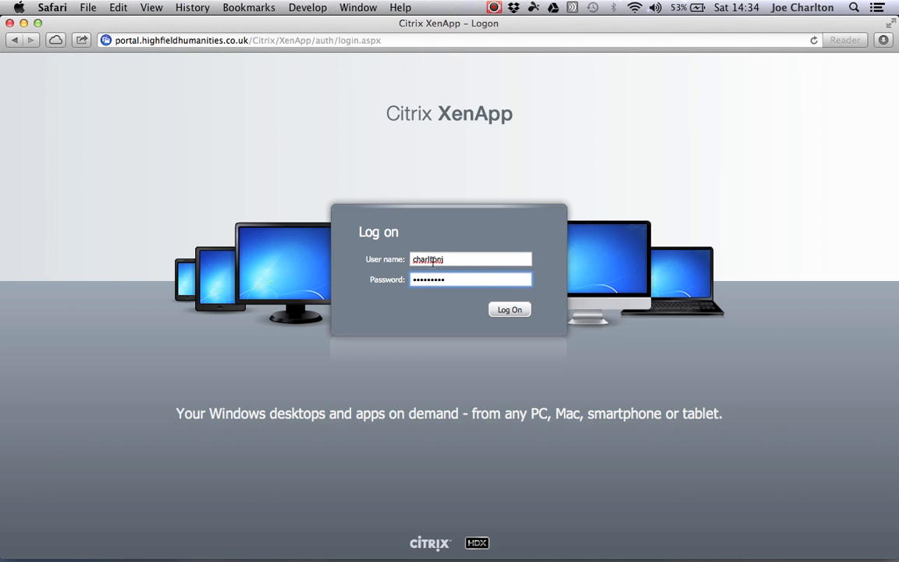
pyautogui.click(503, 313)
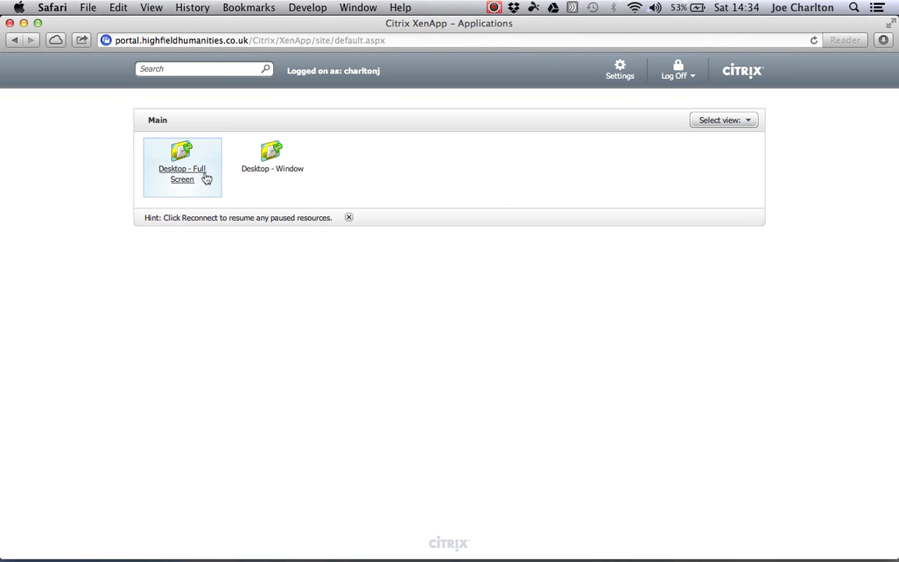
pyautogui.click(177, 180)
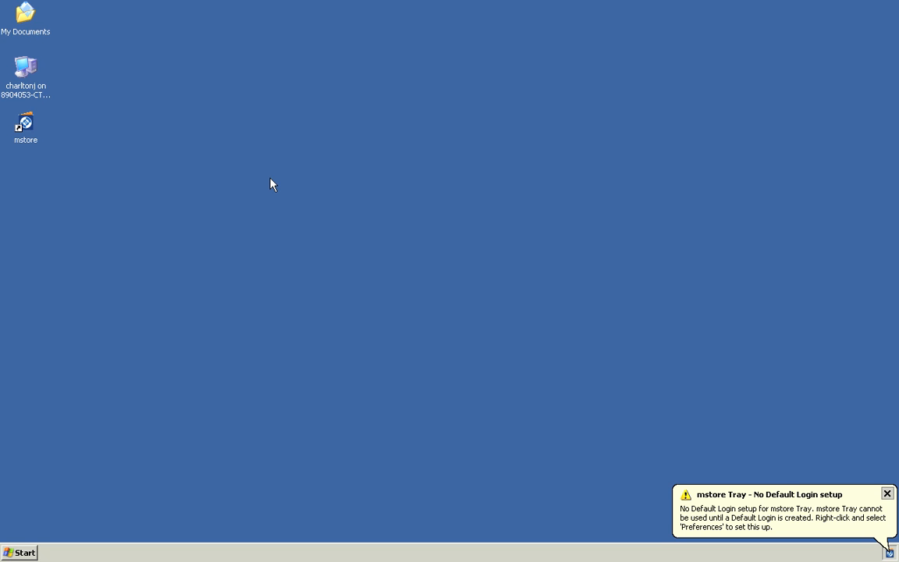
# Close the mstore Tray notification balloon on the remote desktop.
pyautogui.click(887, 494)
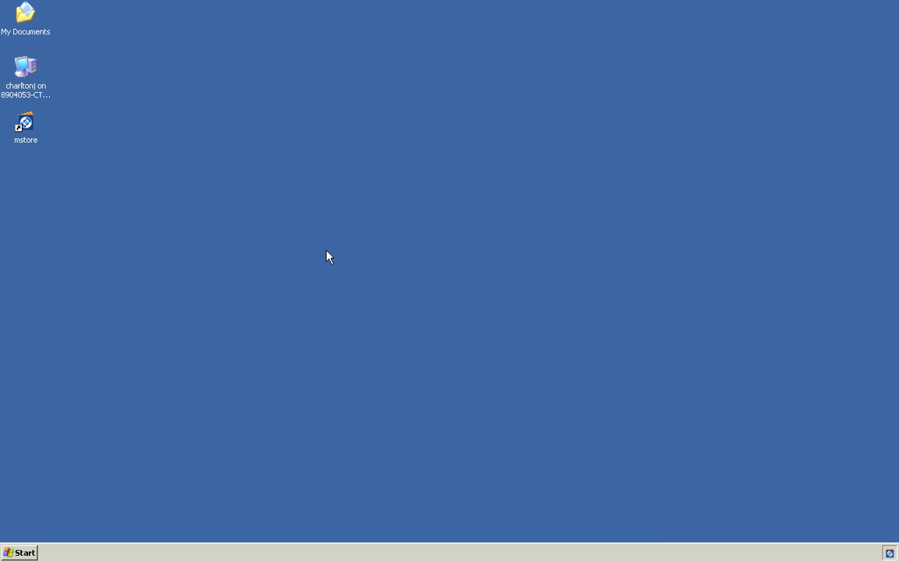
pyautogui.doubleClick(22, 76)
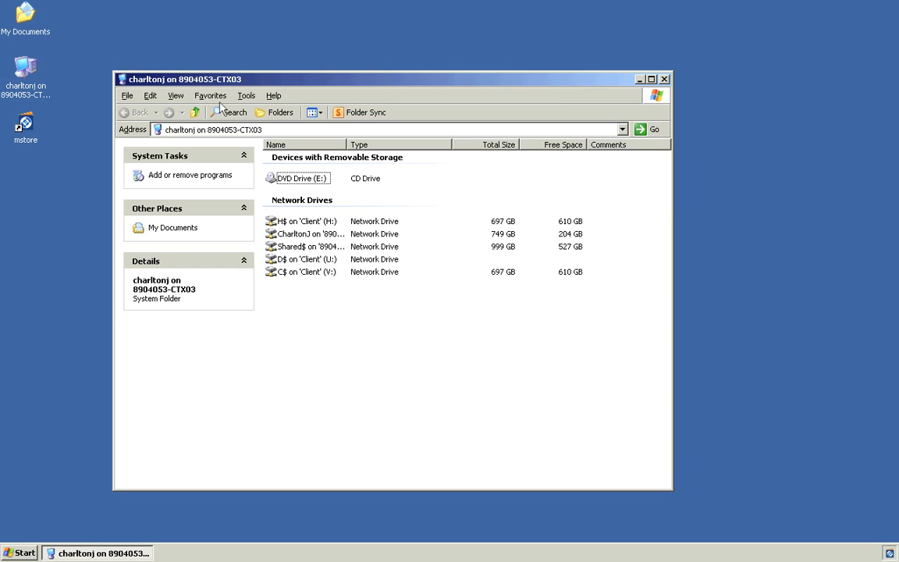
pyautogui.doubleClick(295, 236)
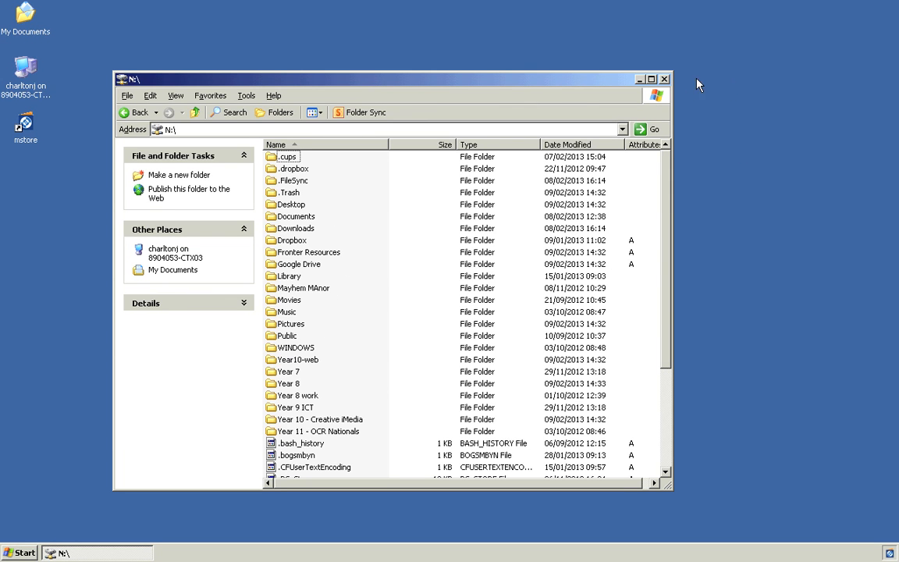
pyautogui.click(664, 79)
pyautogui.doubleClick(28, 20)
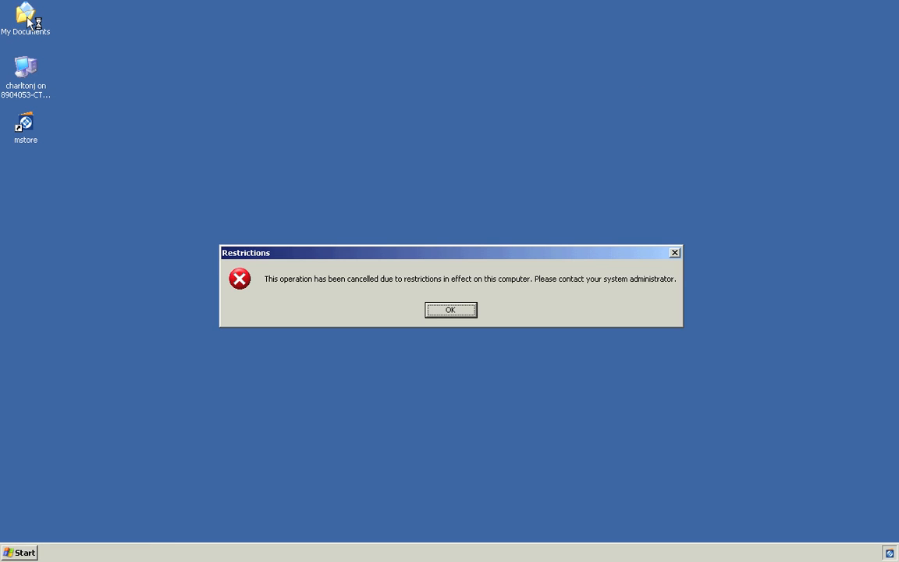
pyautogui.click(453, 311)
pyautogui.doubleClick(25, 67)
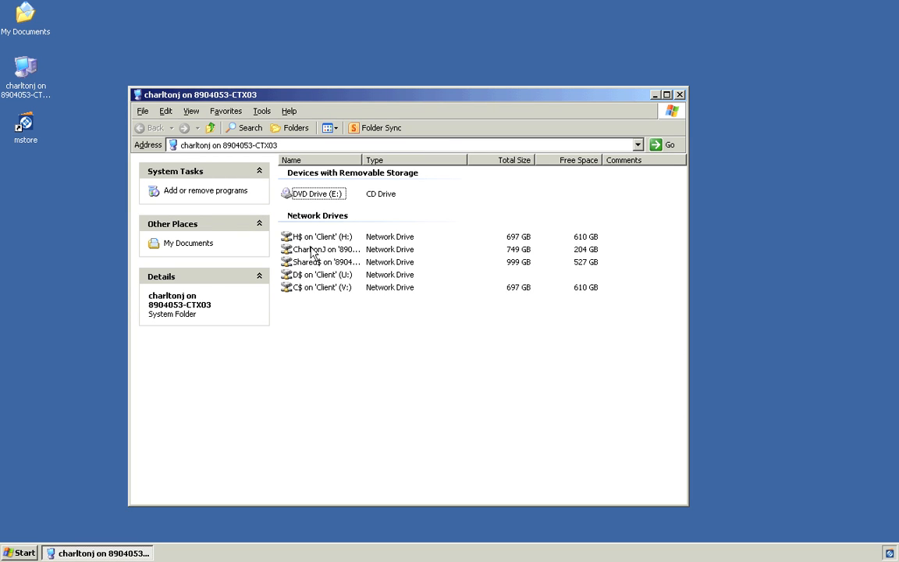
pyautogui.doubleClick(287, 248)
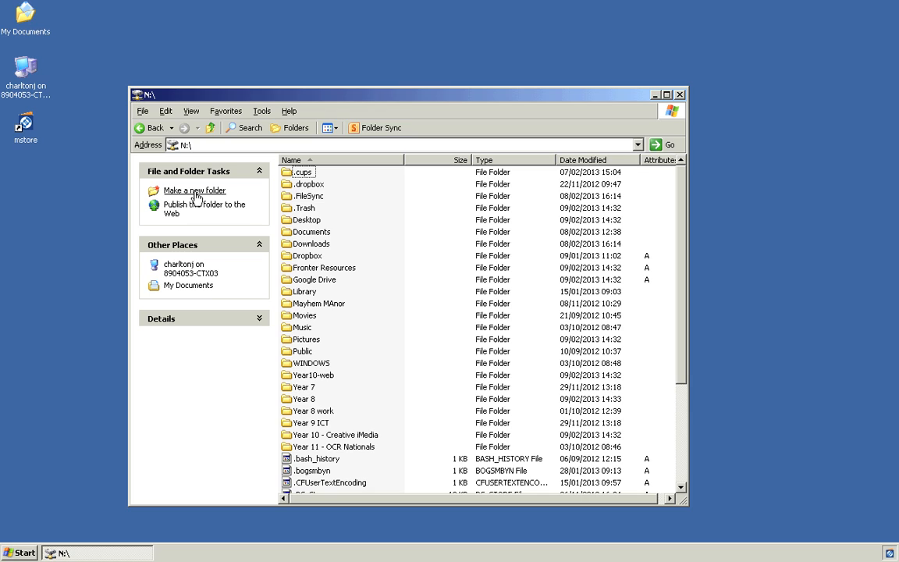
pyautogui.click(680, 95)
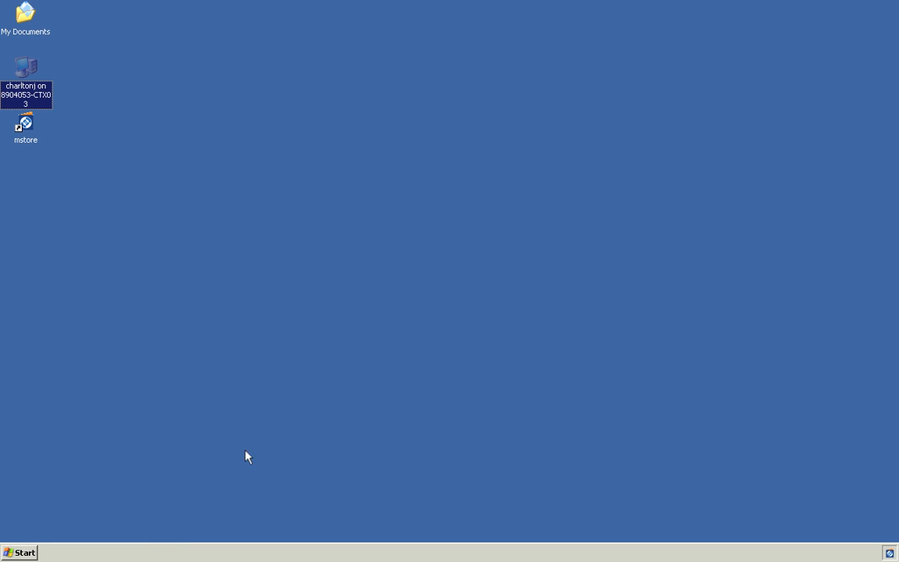
# Launch WebPlus X5 from Start > Programs > Serif.
pyautogui.click(25, 553)
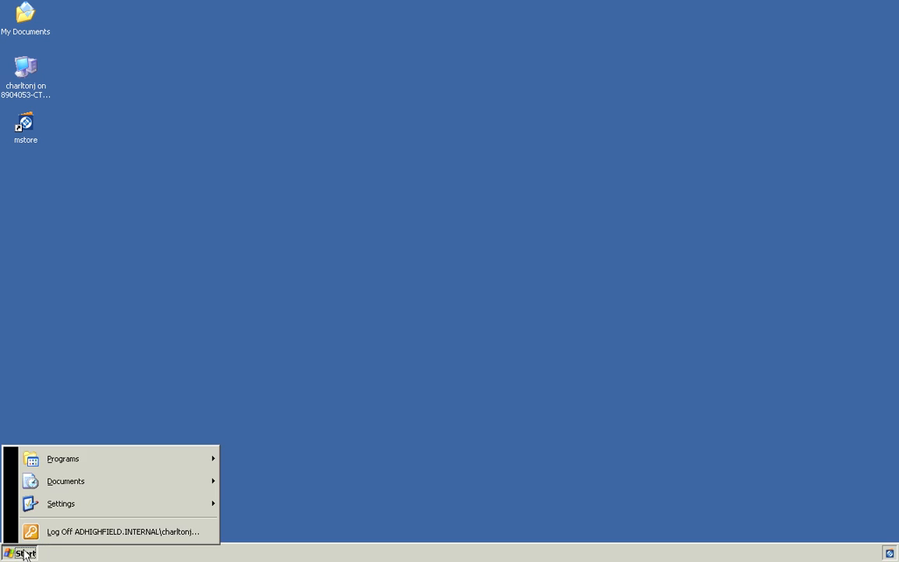
pyautogui.moveTo(62, 459)
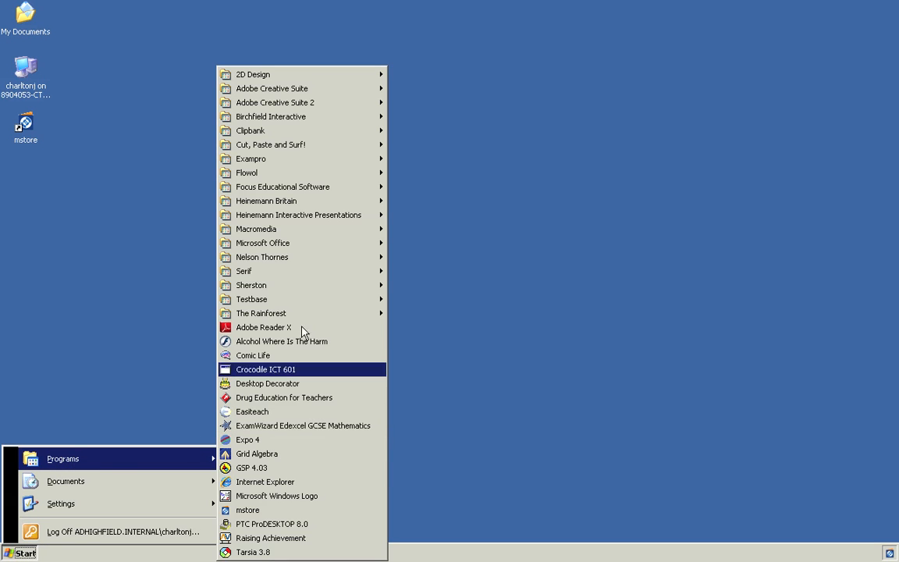
pyautogui.moveTo(298, 275)
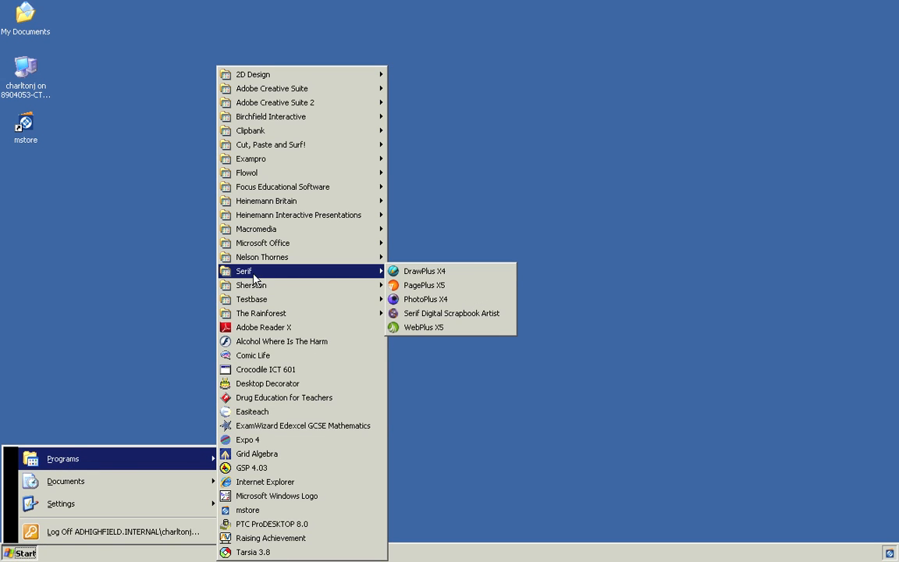
pyautogui.click(425, 328)
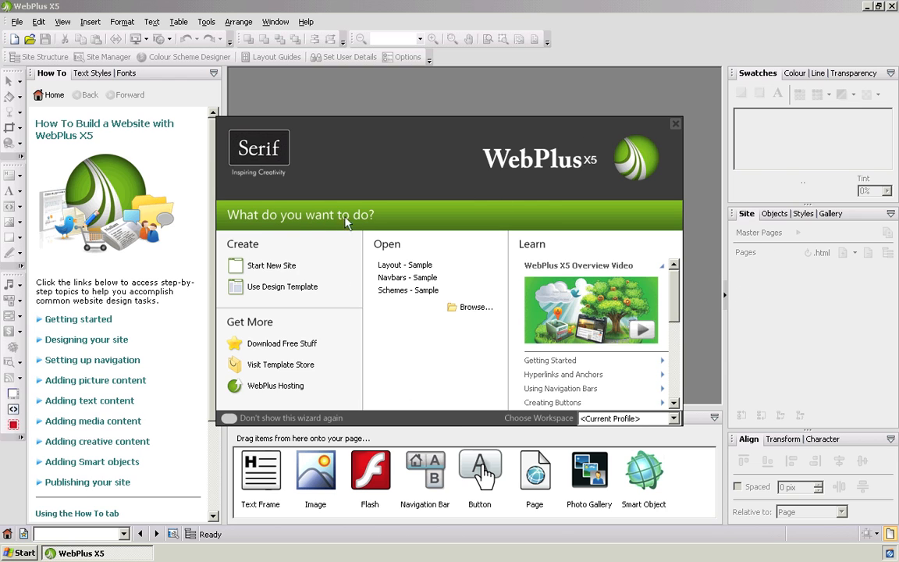
# Choose Start New Site in the startup wizard to create the blank Site1.
pyautogui.click(270, 266)
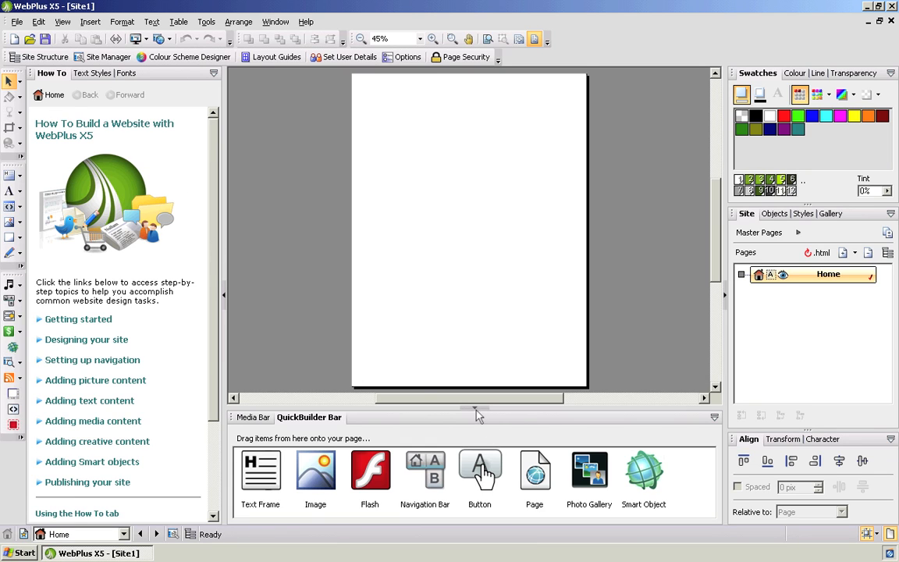
# Collapse the QuickBuilder Bar and the How To panel to enlarge the workspace.
pyautogui.moveTo(476, 414); pyautogui.dragTo(478, 525)
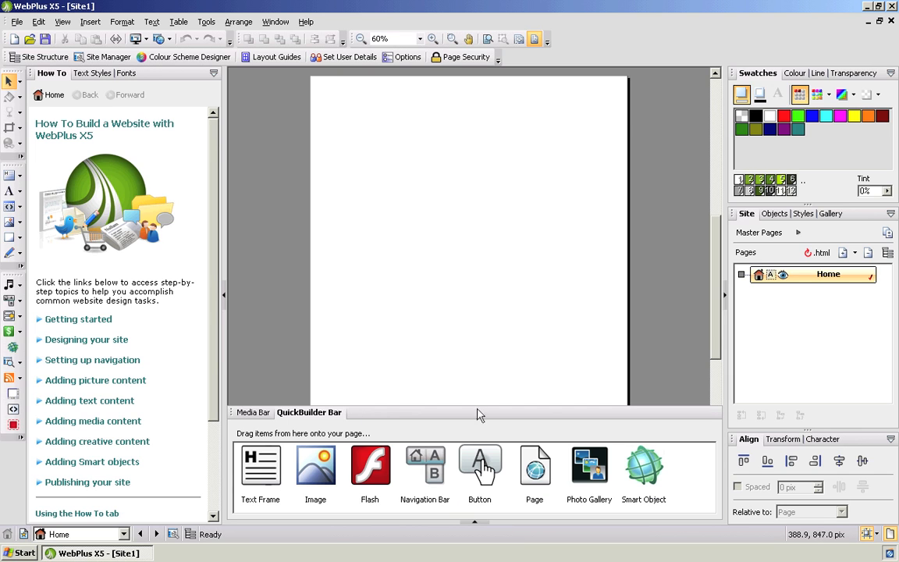
pyautogui.click(472, 523)
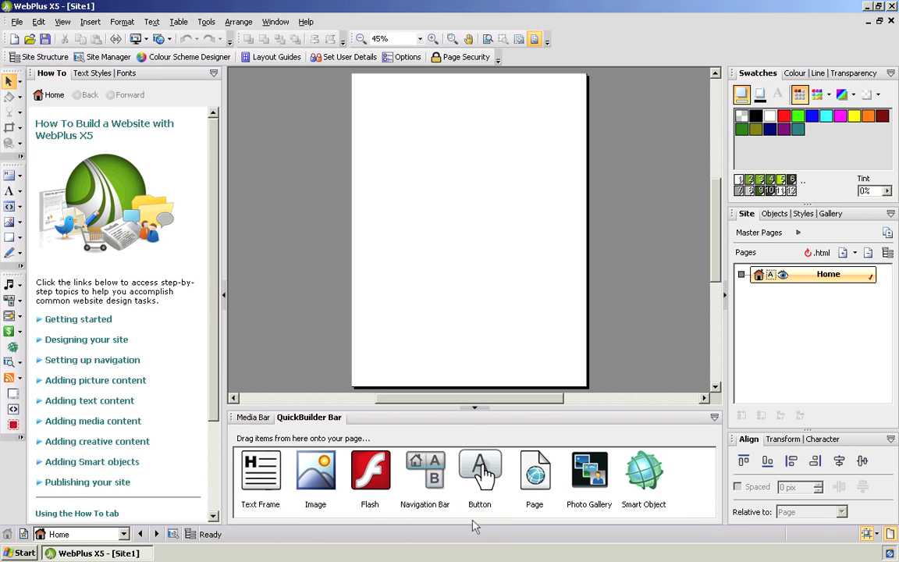
pyautogui.click(473, 414)
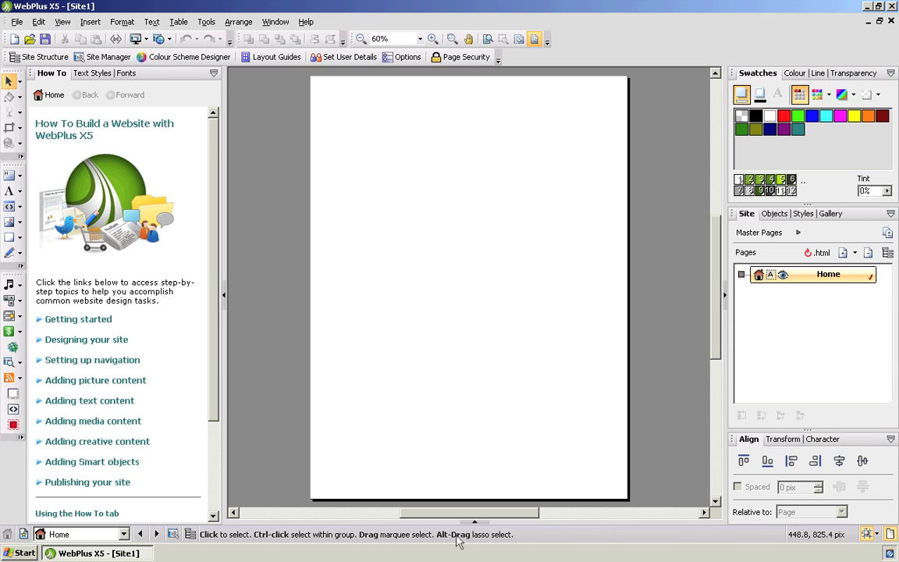
pyautogui.click(225, 299)
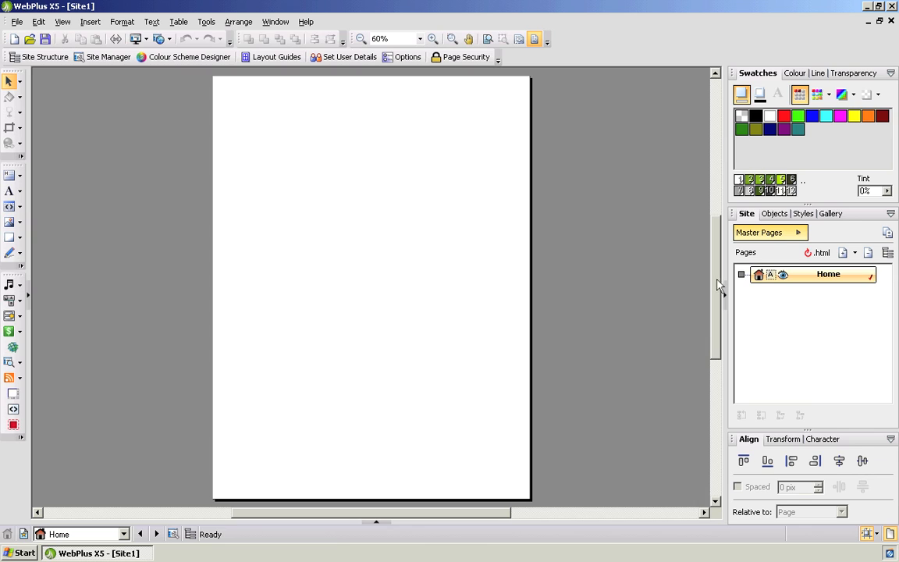
# In the Master Pages pane, open the Master A thumbnail for editing.
pyautogui.click(771, 237)
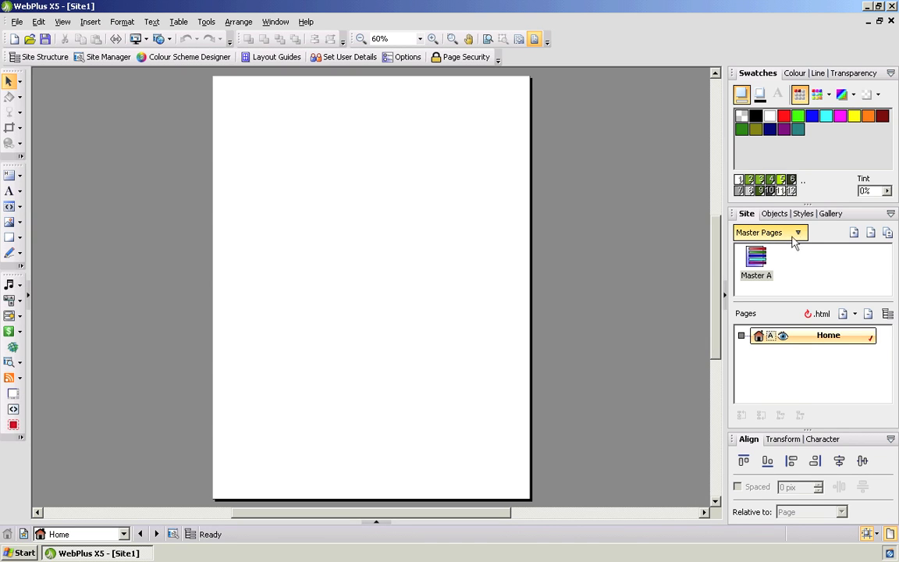
pyautogui.doubleClick(757, 263)
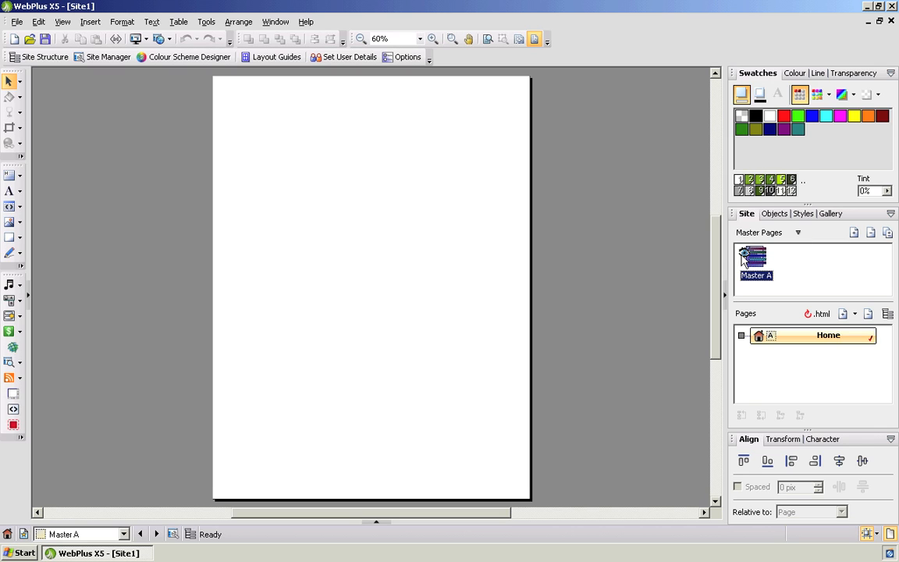
pyautogui.click(794, 340)
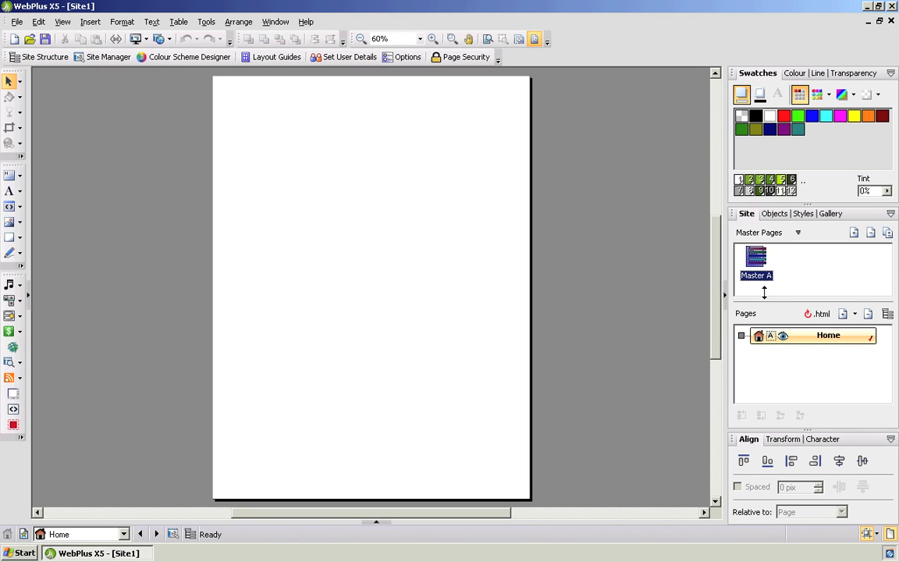
pyautogui.doubleClick(759, 263)
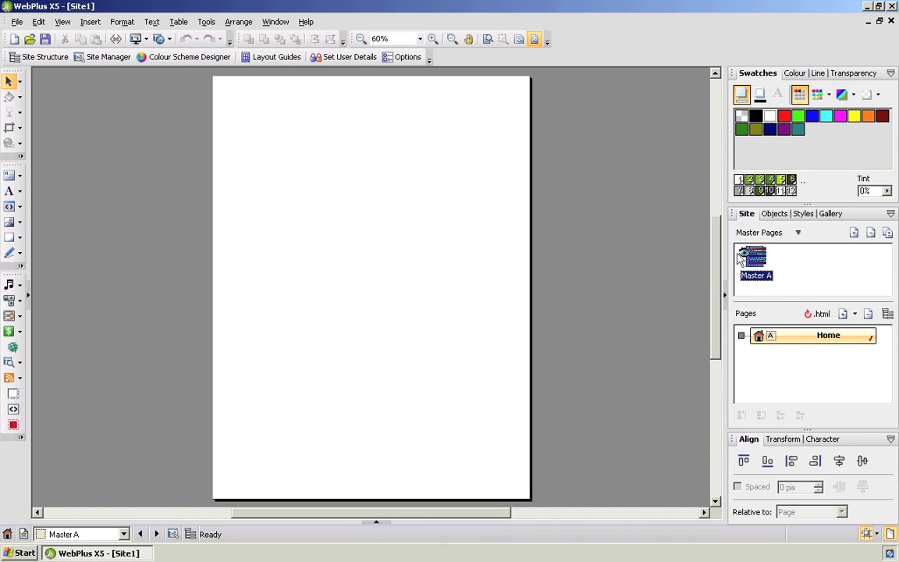
pyautogui.doubleClick(797, 345)
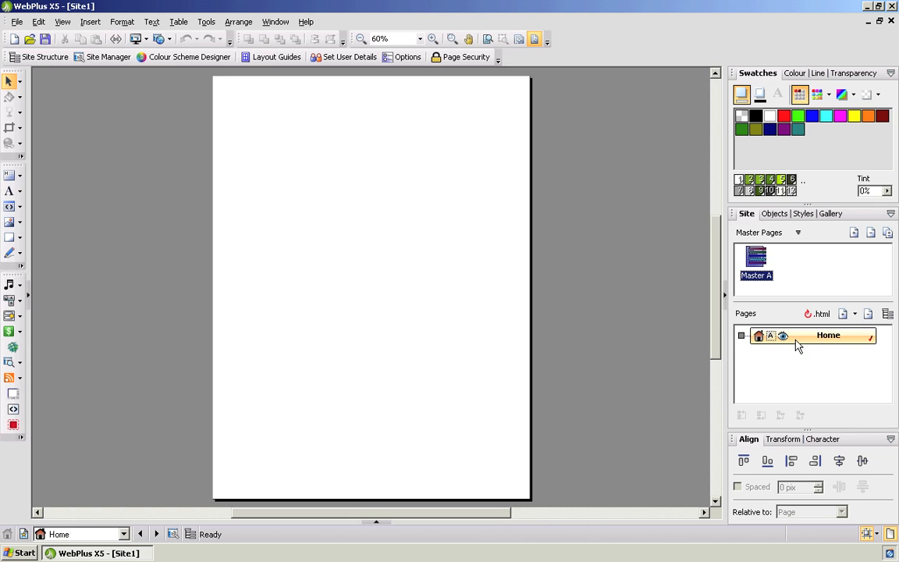
pyautogui.doubleClick(758, 264)
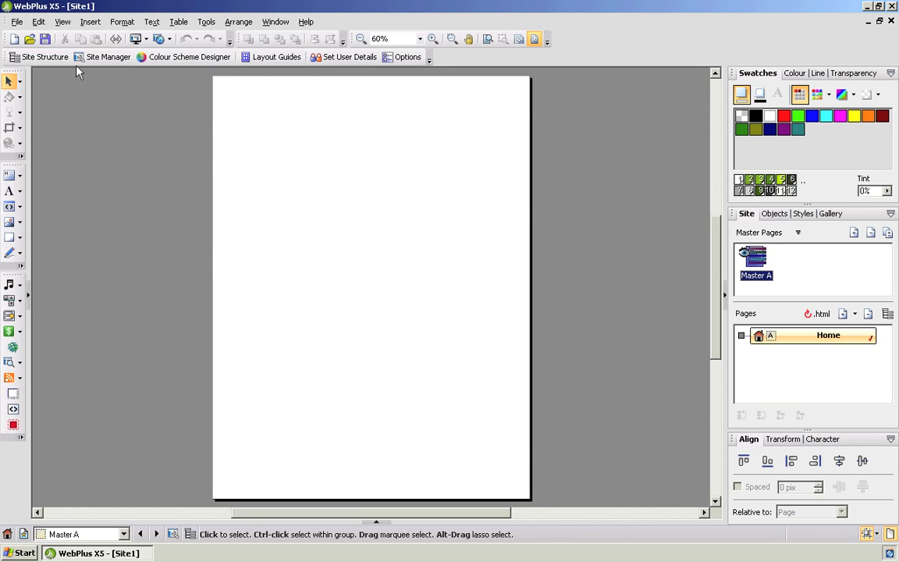
# Set the Master A page size to 1000 by 700 pixels in Page Properties.
pyautogui.click(38, 22)
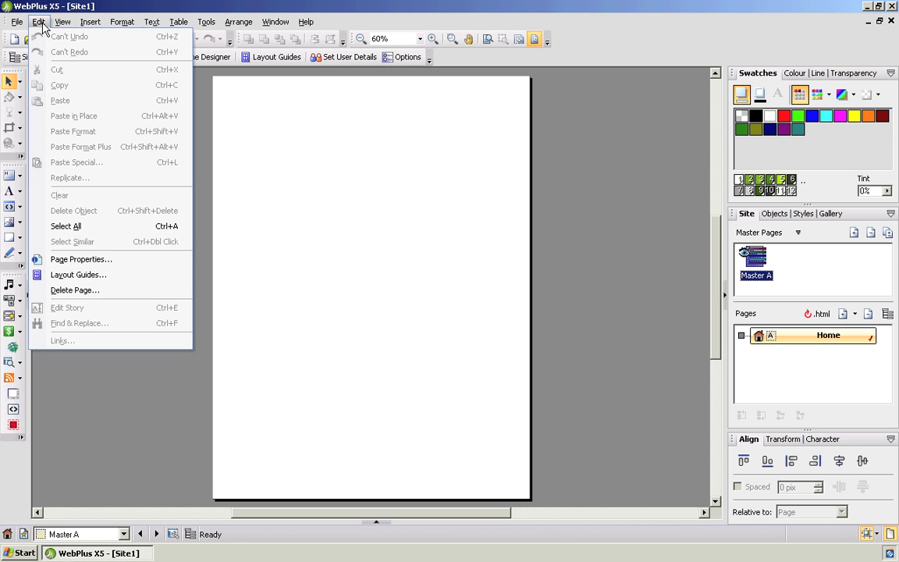
pyautogui.click(80, 262)
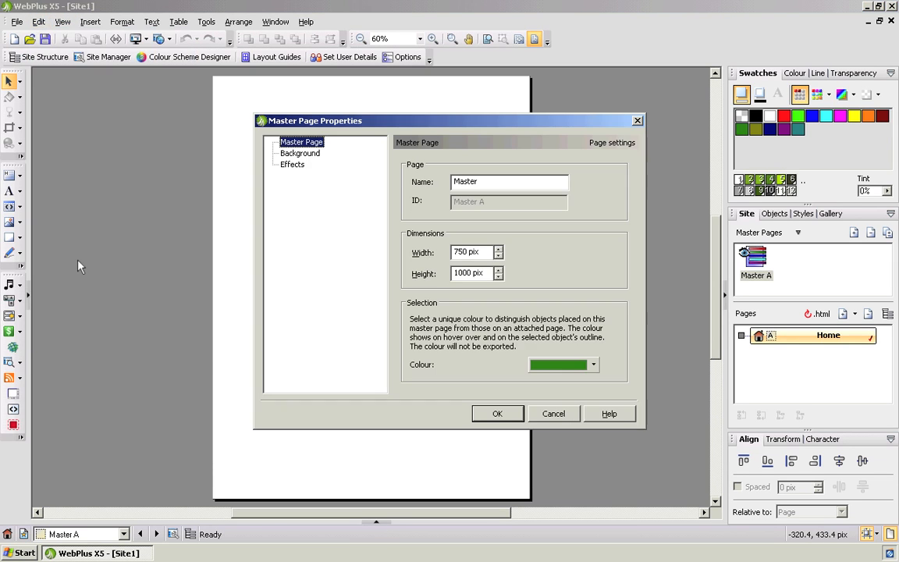
pyautogui.click(483, 252)
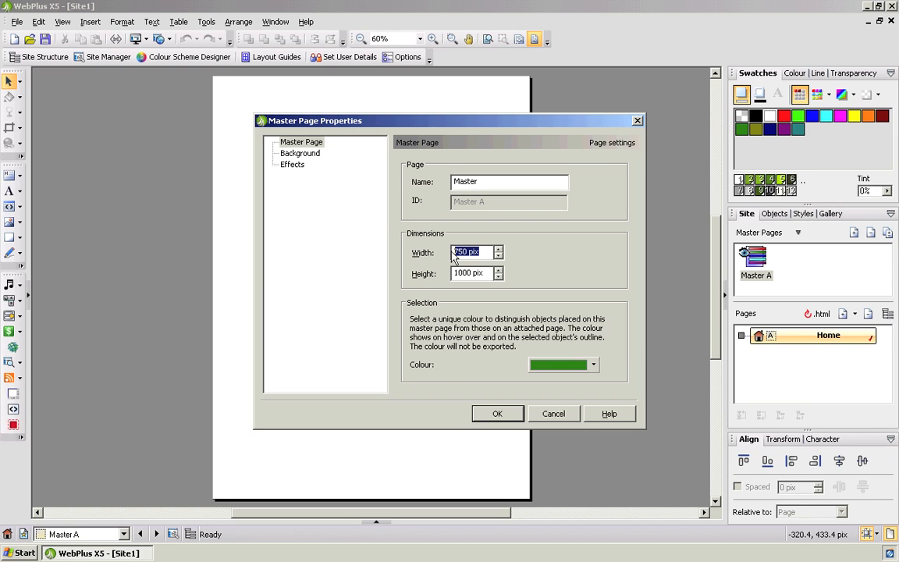
pyautogui.write('1000')
pyautogui.click(454, 273)
pyautogui.write('700')
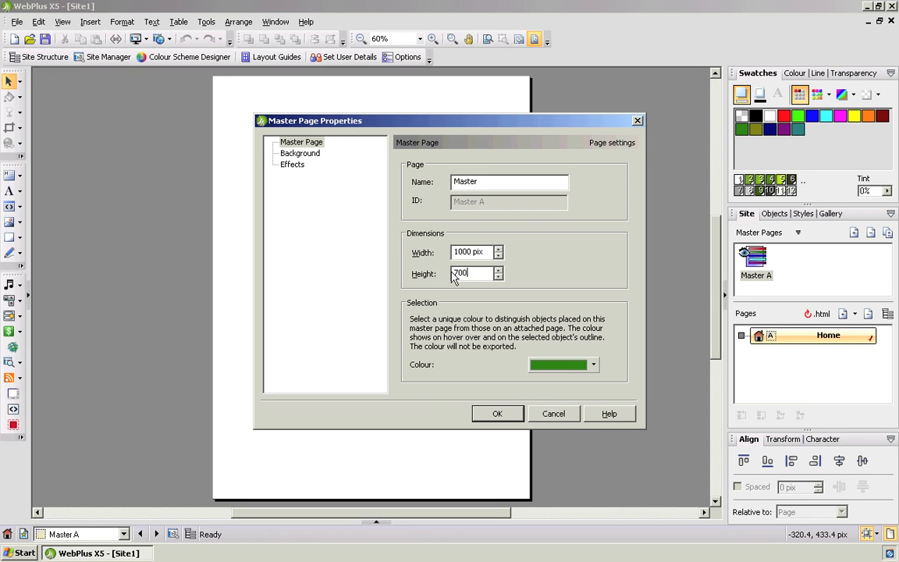
pyautogui.write('0')
pyautogui.press('BackSpace')
pyautogui.click(499, 414)
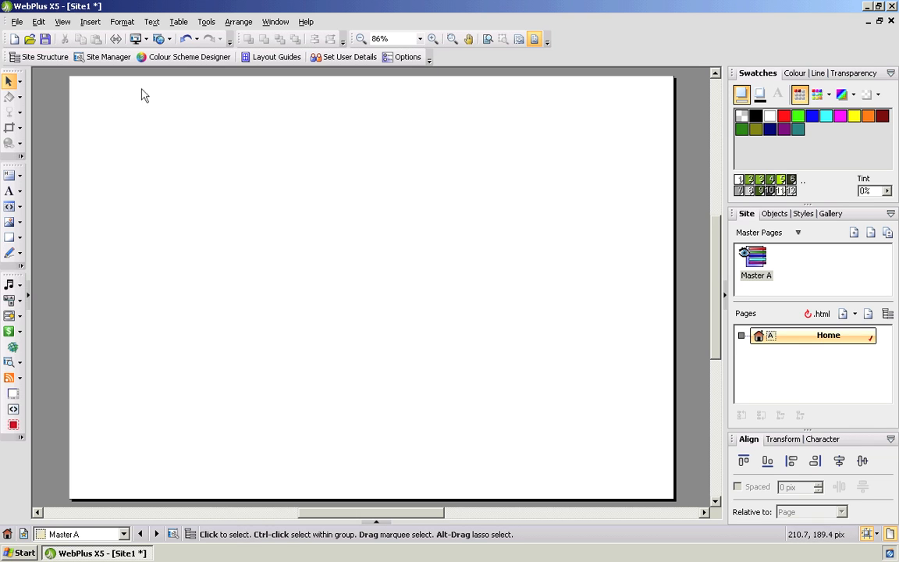
# Launch Internet Explorer from the Start menu's Programs list.
pyautogui.click(20, 552)
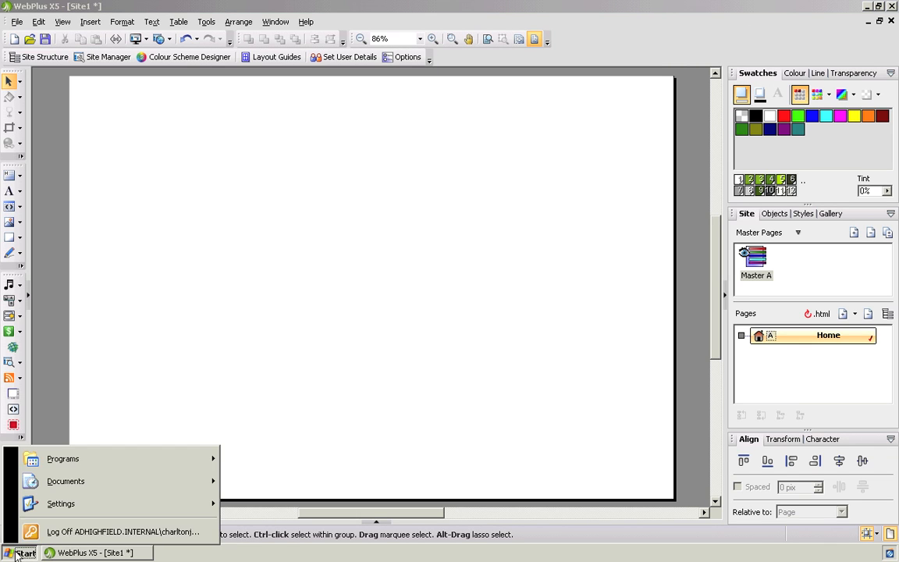
pyautogui.moveTo(69, 461)
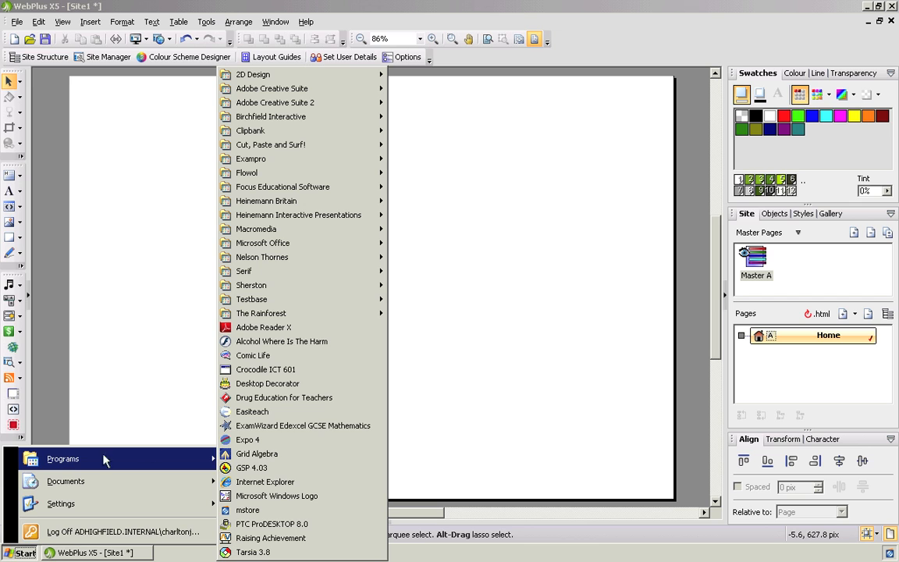
pyautogui.click(266, 482)
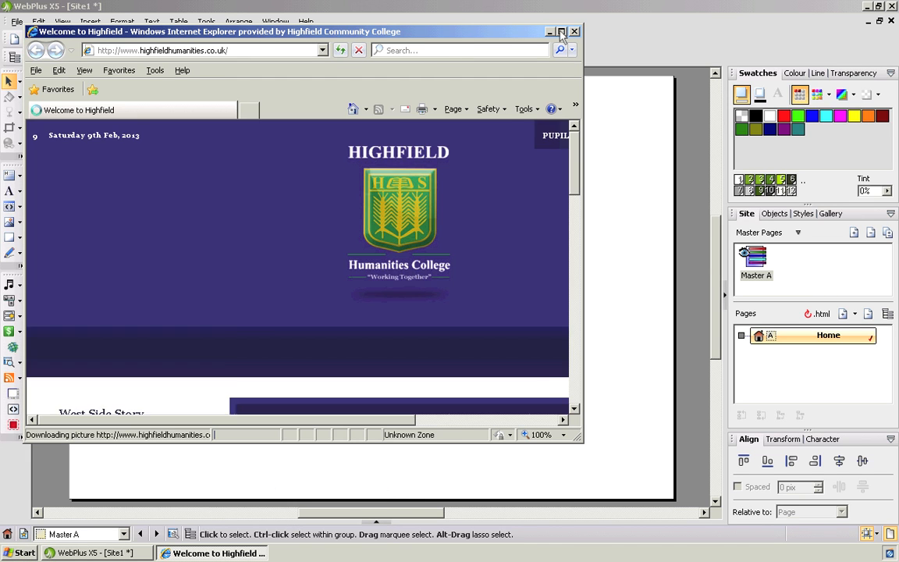
# Maximise Internet Explorer and go to google.co.uk.
pyautogui.click(561, 32)
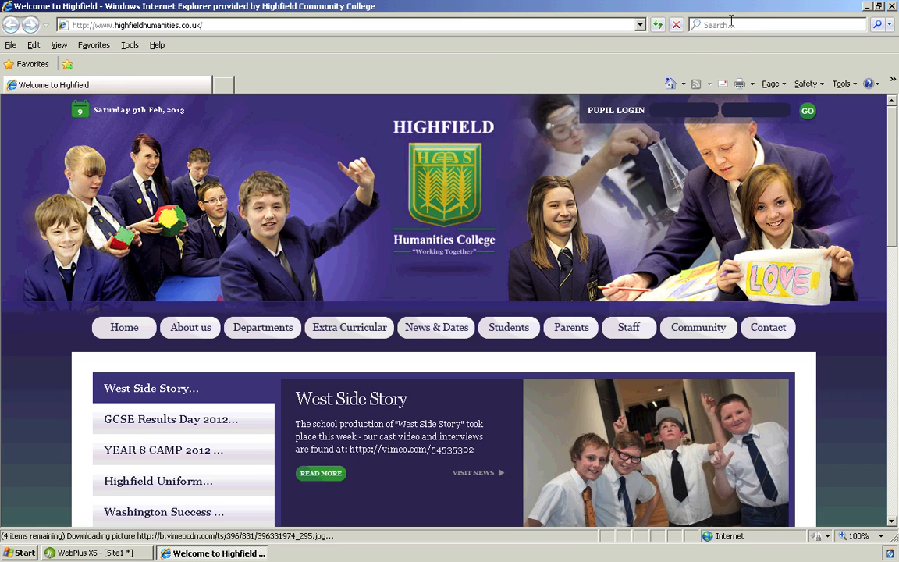
pyautogui.click(554, 24)
pyautogui.write('g')
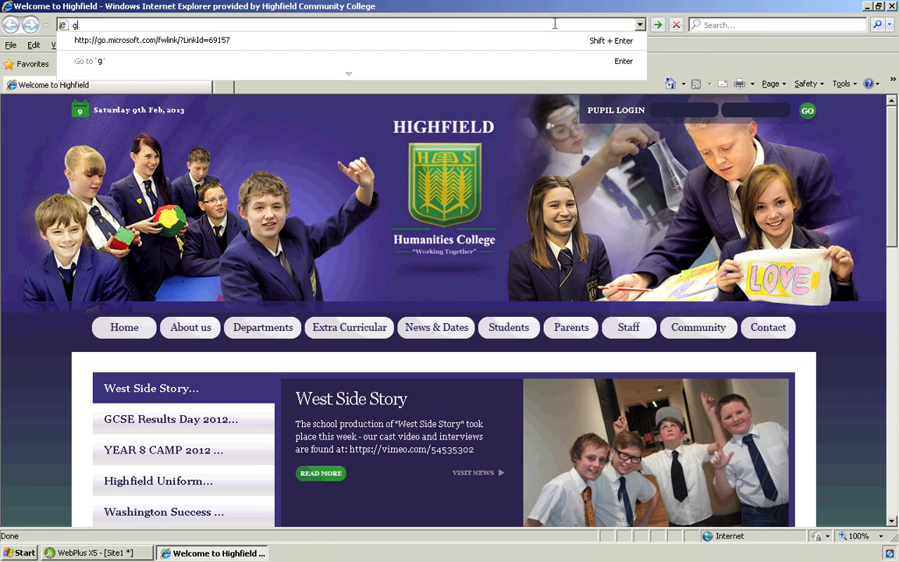
pyautogui.write('oogle.co.')
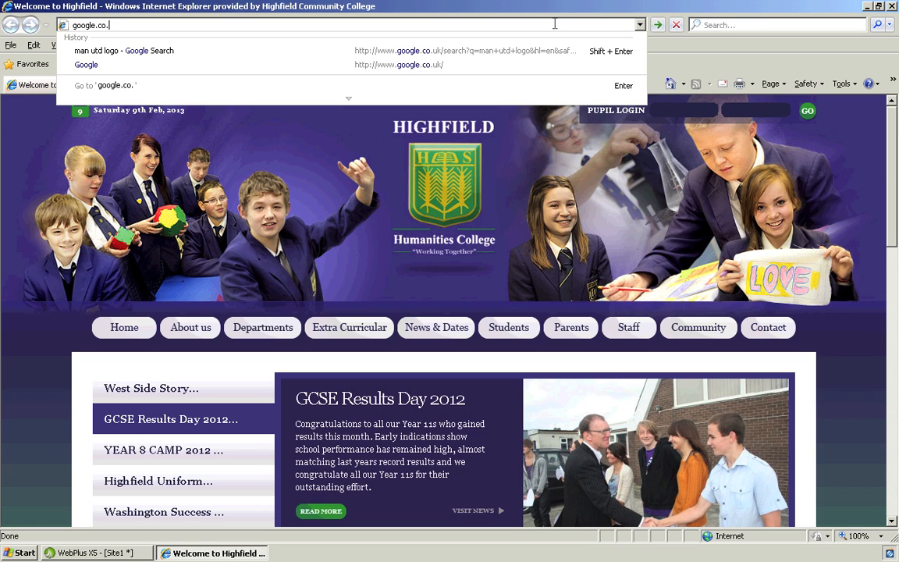
pyautogui.write('uk')
pyautogui.press('Return')
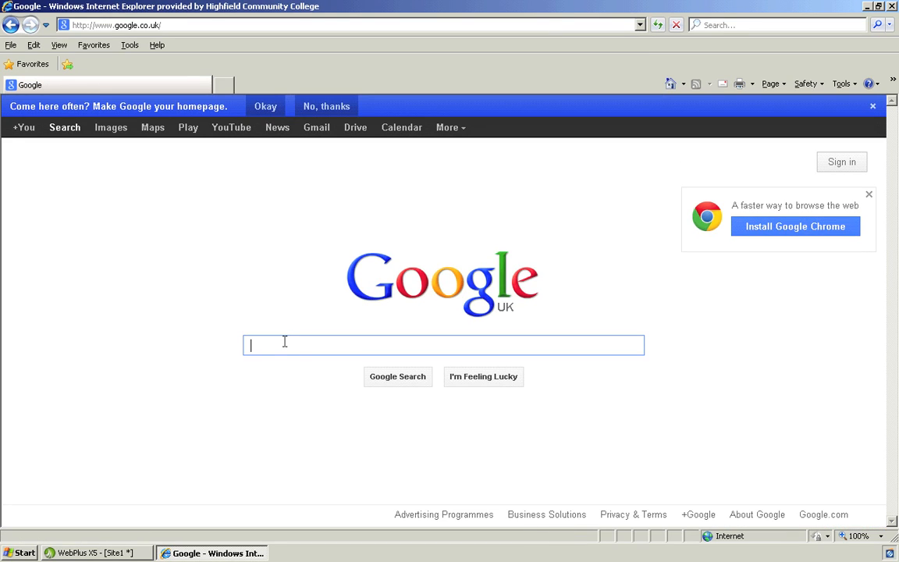
# Search Google for 'man utd logo'.
pyautogui.write('manu')
pyautogui.press('BackSpace')
pyautogui.write('utd lo')
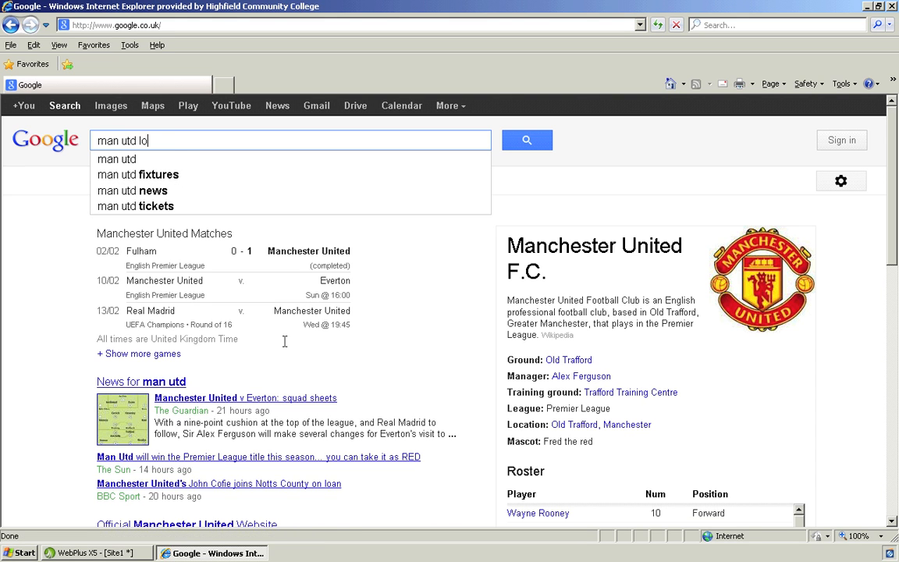
pyautogui.write('go')
pyautogui.press('Return')
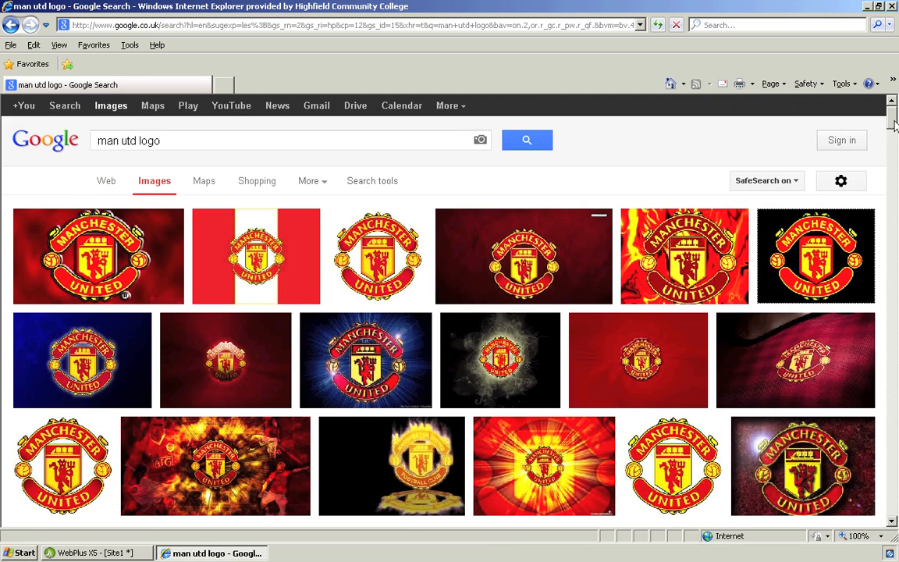
# Open the plain Manchester United crest's full-size image page and bring up its save options.
pyautogui.moveTo(895, 121); pyautogui.dragTo(894, 139)
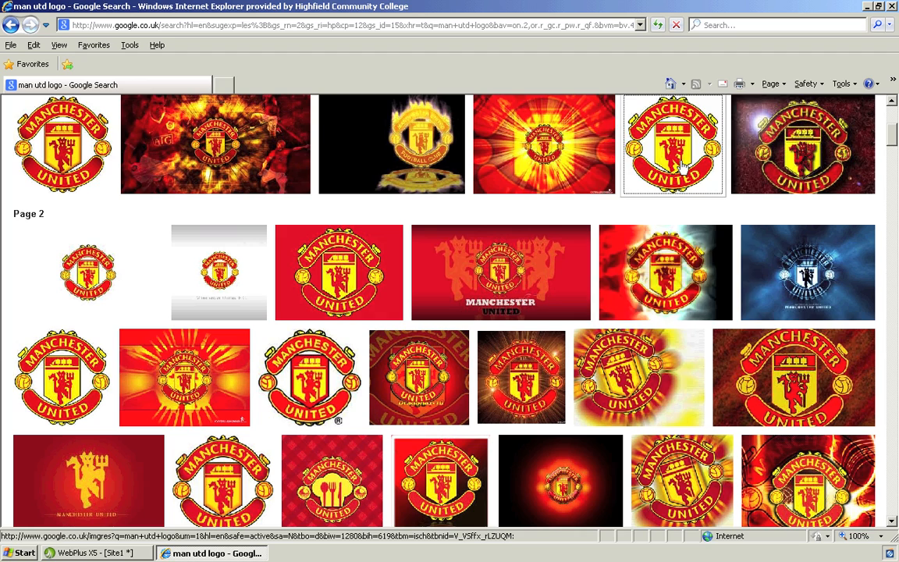
pyautogui.moveTo(681, 169)
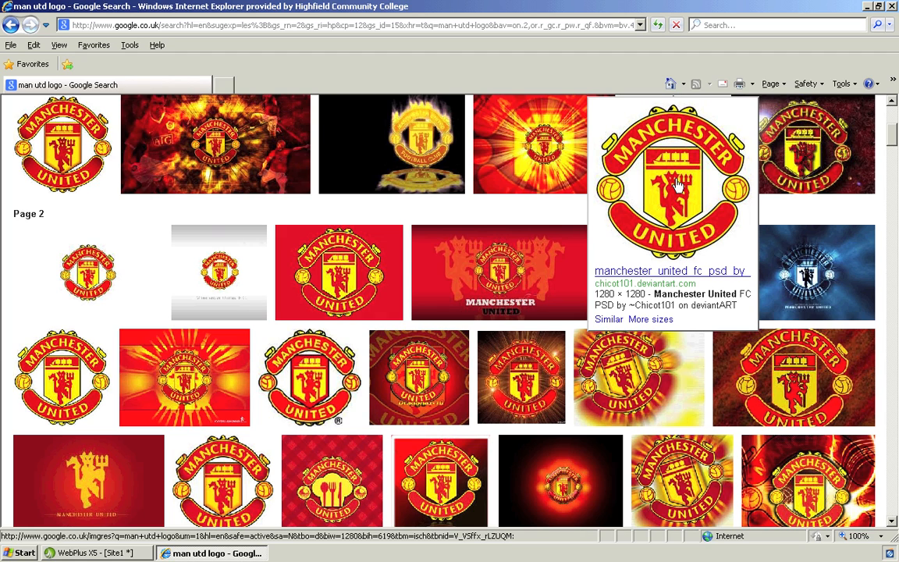
pyautogui.rightClick(679, 186)
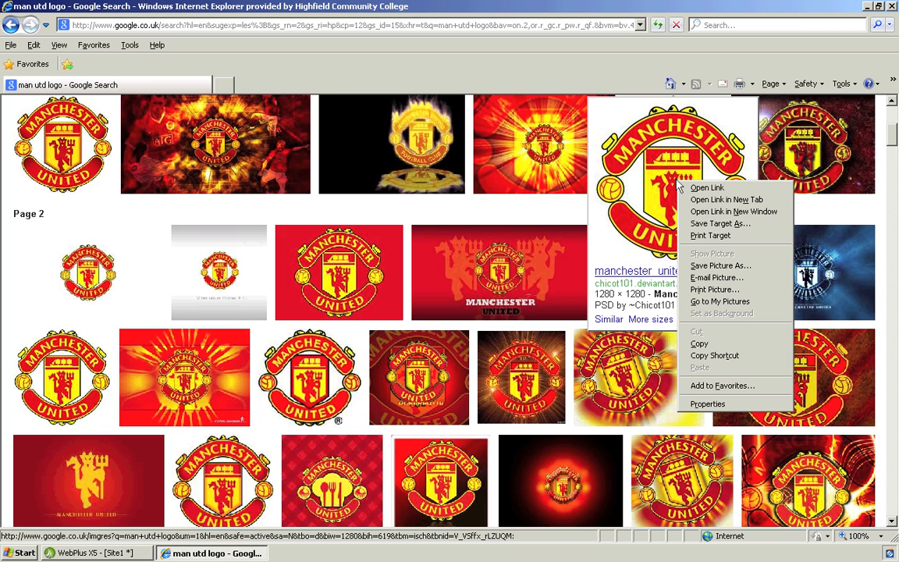
pyautogui.click(647, 195)
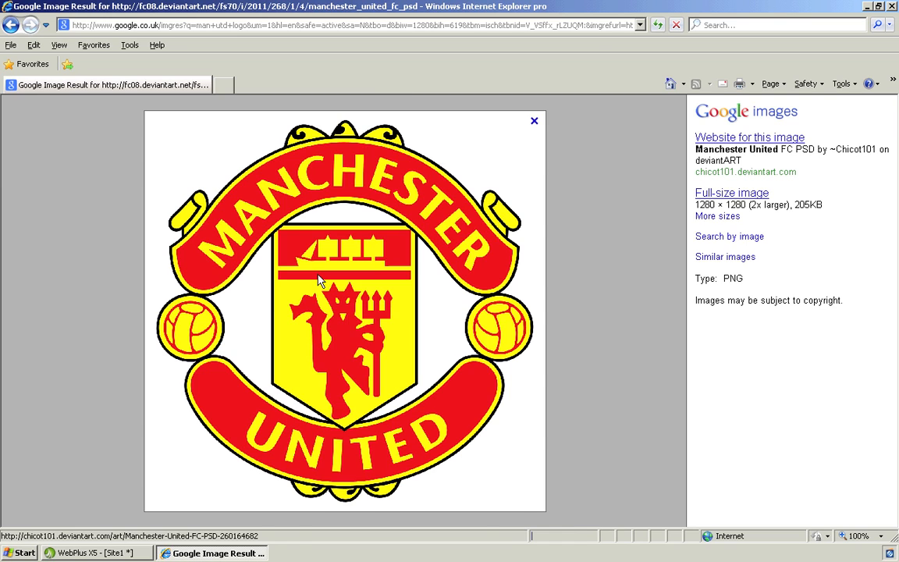
pyautogui.rightClick(319, 281)
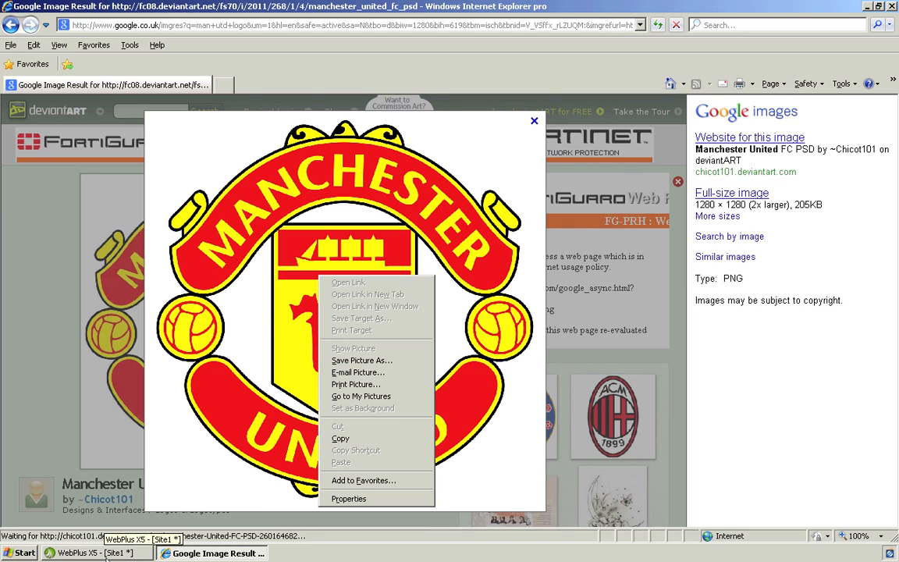
# Start saving the crest picture and create a folder '8.2 - web design' inside Year 8.
pyautogui.click(352, 361)
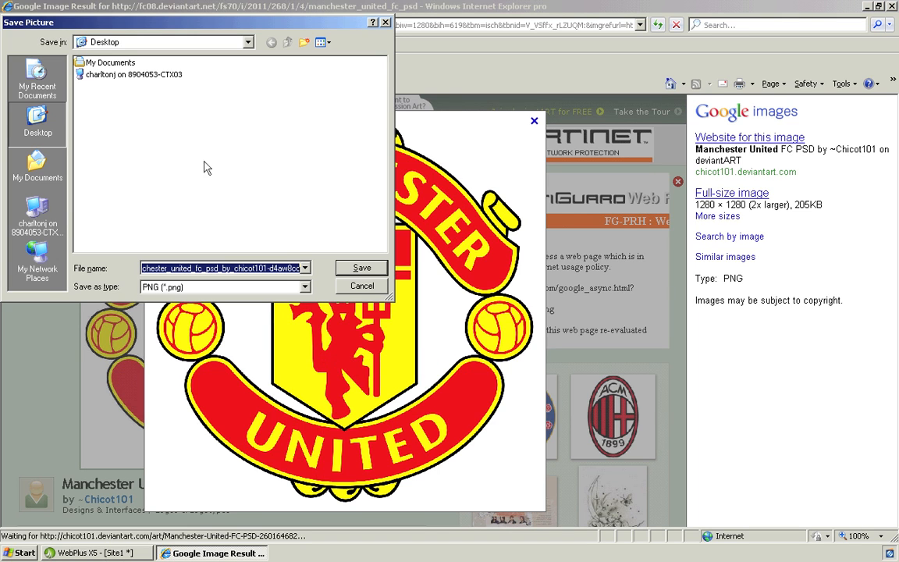
pyautogui.doubleClick(105, 75)
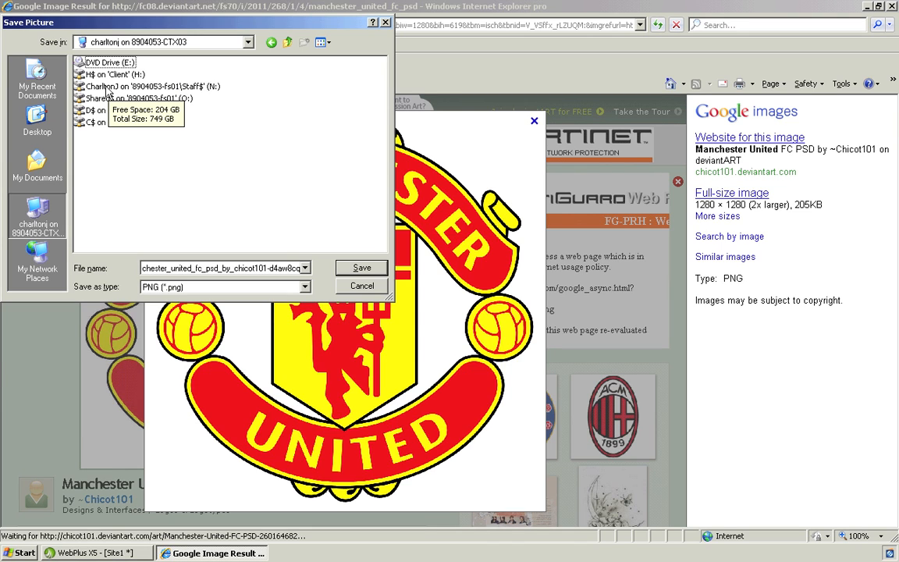
pyautogui.doubleClick(107, 88)
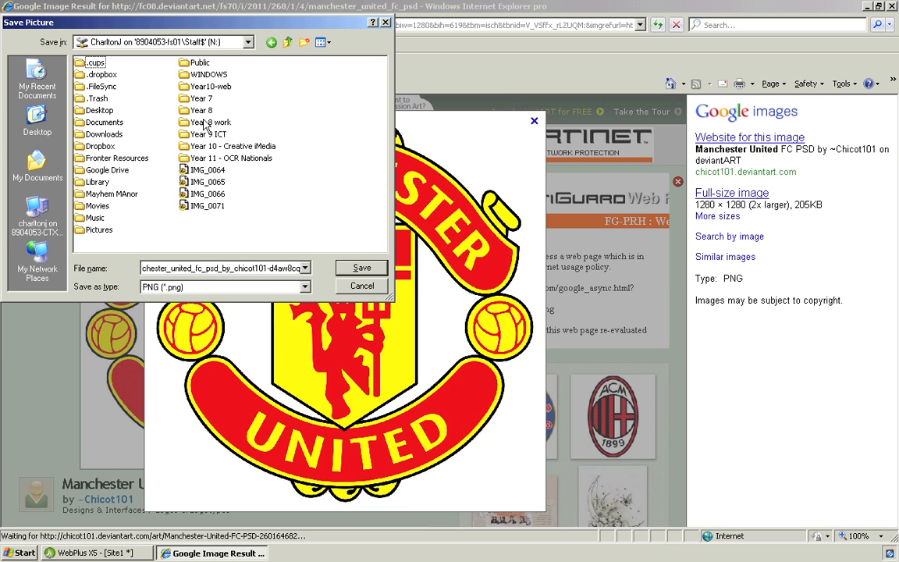
pyautogui.doubleClick(186, 113)
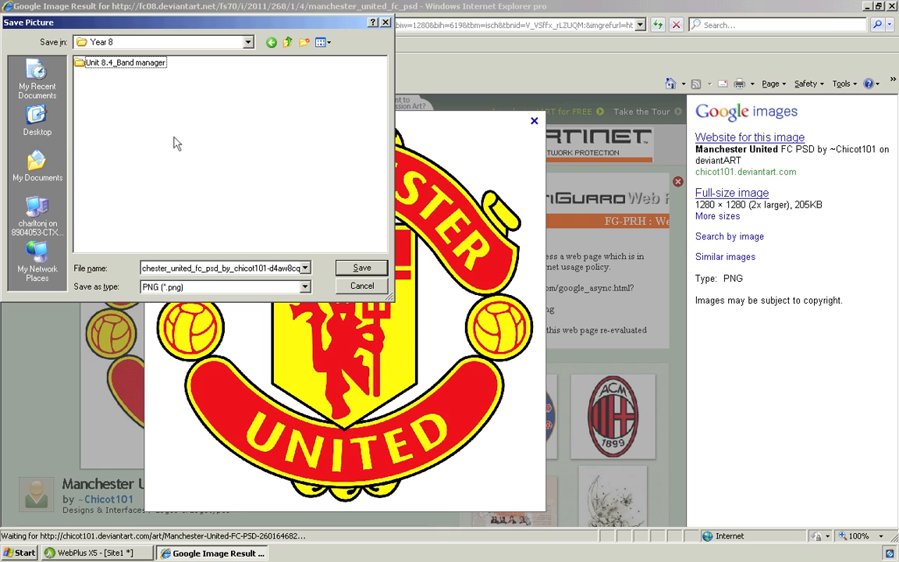
pyautogui.click(304, 45)
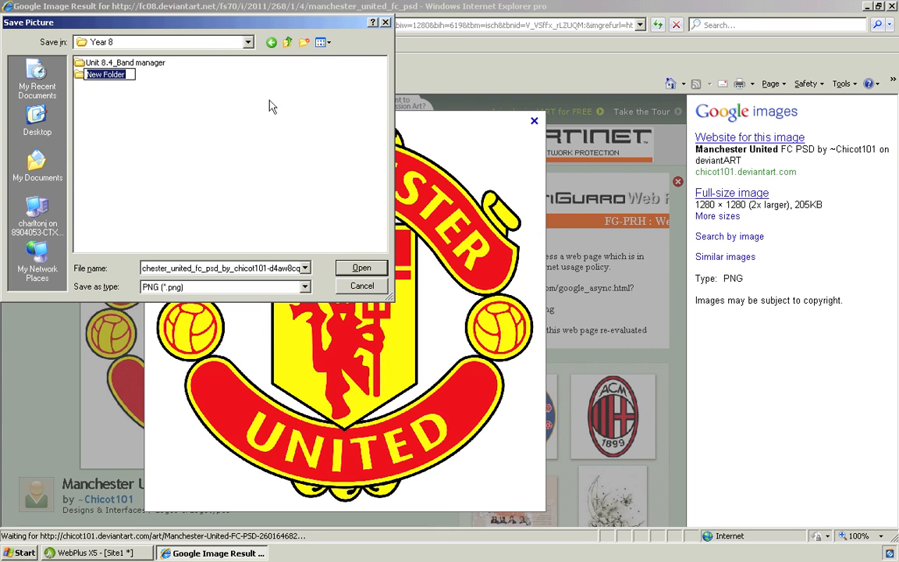
pyautogui.write('8')
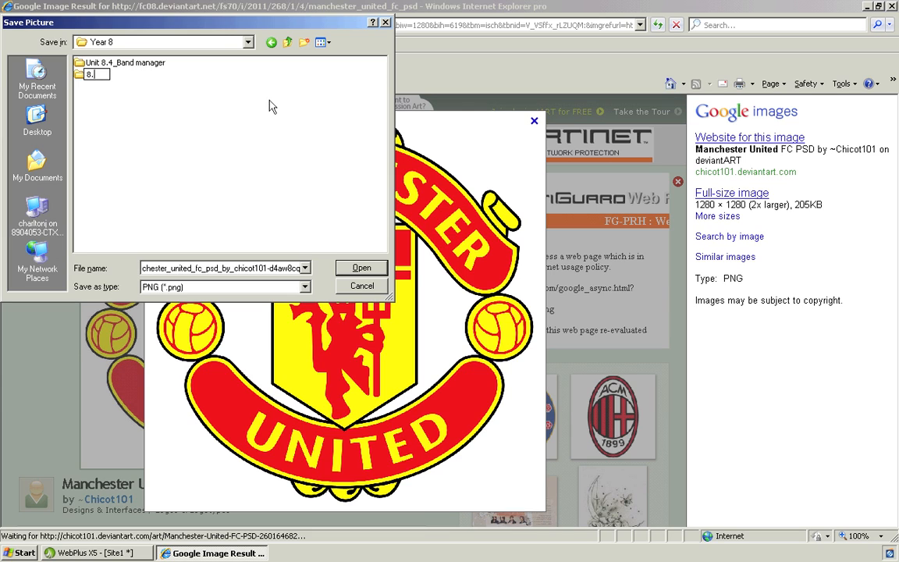
pyautogui.write('.2 - se')
pyautogui.press('BackSpace')
pyautogui.press('BackSpace')
pyautogui.write('web design')
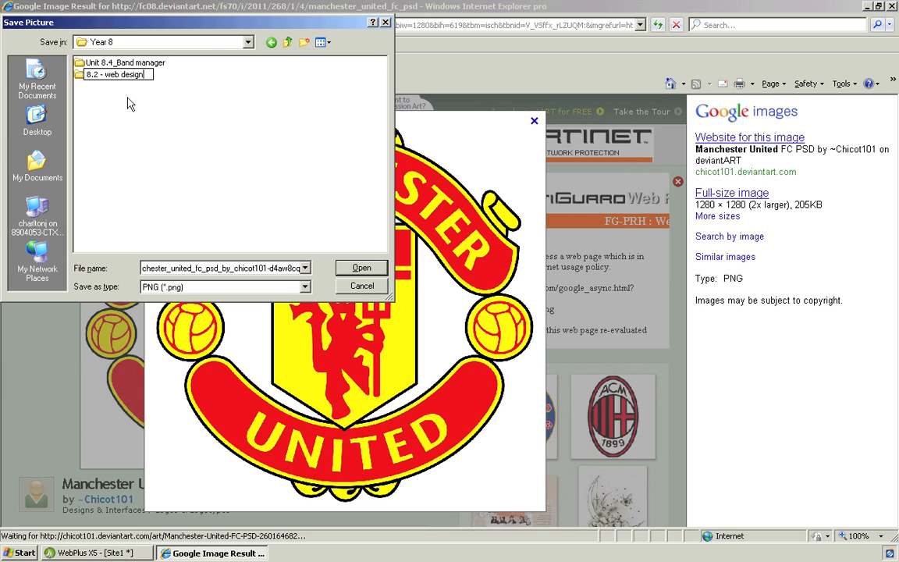
pyautogui.click(82, 84)
# Create an 'images' folder inside '8.2 - web design' and open it.
pyautogui.doubleClick(81, 76)
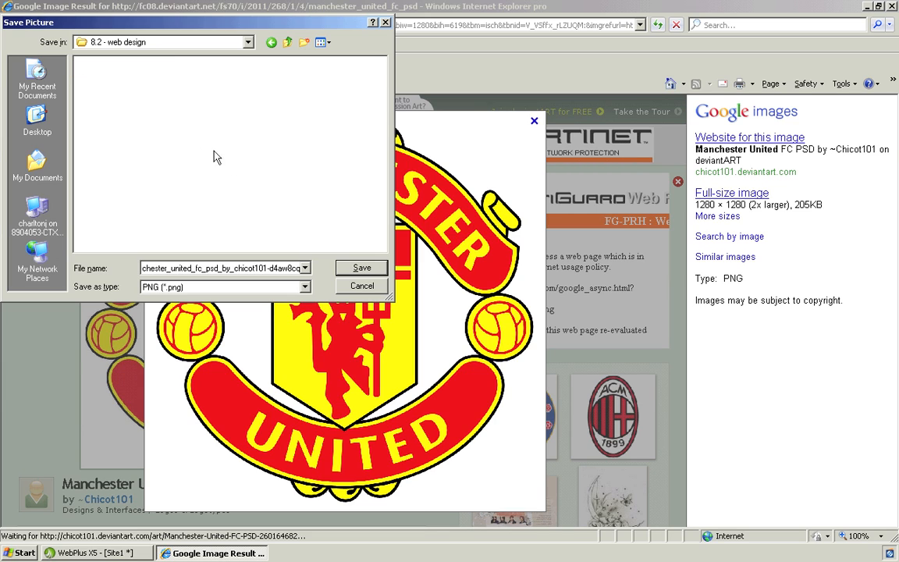
pyautogui.click(304, 42)
pyautogui.write('images')
pyautogui.click(83, 71)
pyautogui.doubleClick(84, 64)
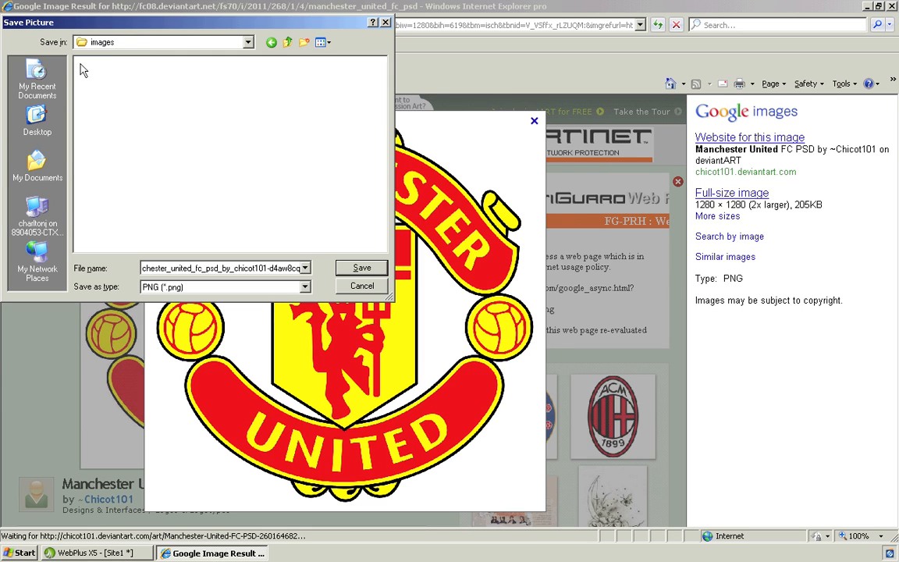
# Save the crest as PNG 'man utd logo' in images, then minimize Internet Explorer.
pyautogui.doubleClick(257, 268)
pyautogui.write('man')
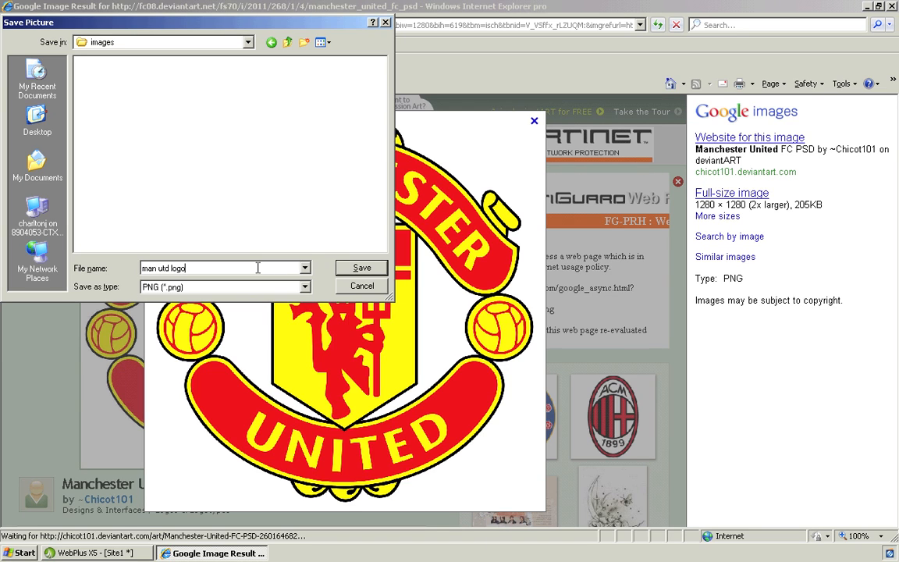
pyautogui.write(' utd logo')
pyautogui.click(361, 268)
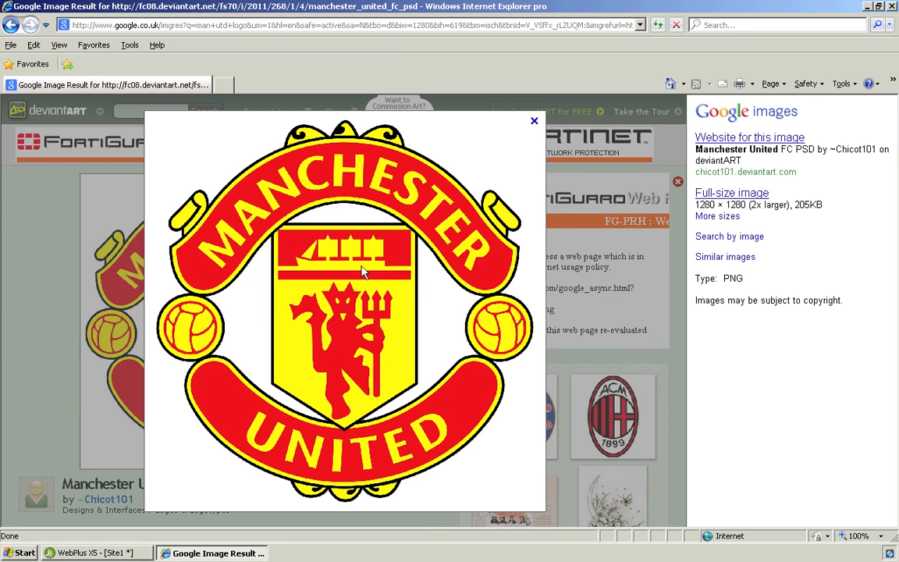
pyautogui.click(534, 121)
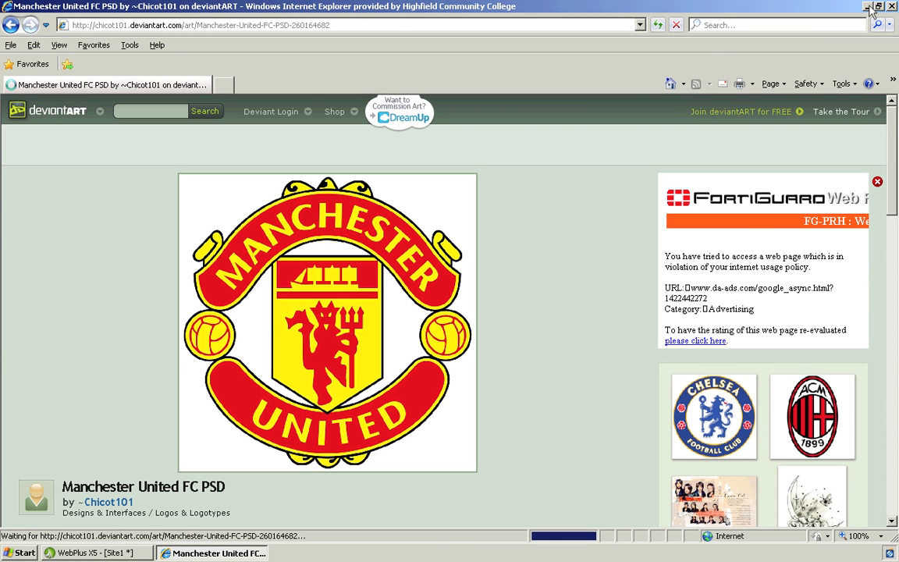
pyautogui.click(867, 7)
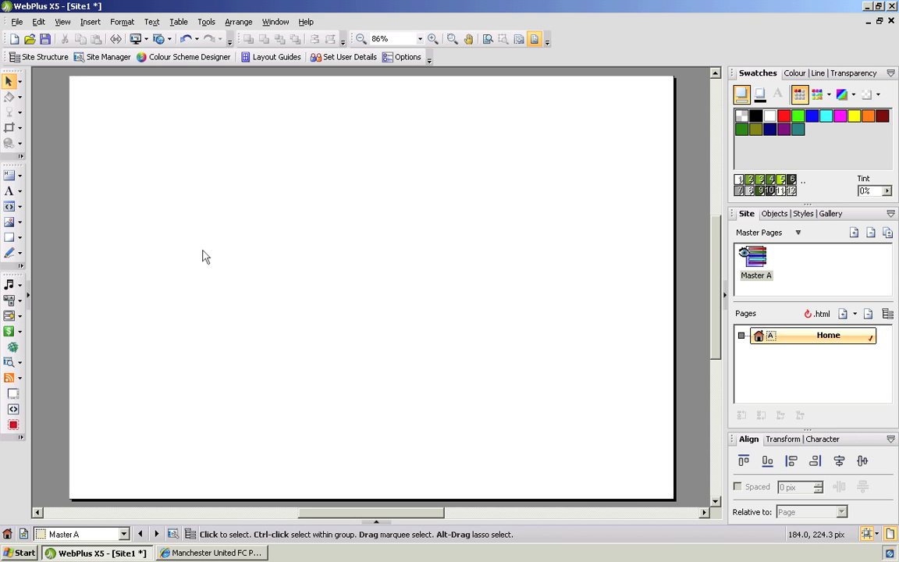
# Insert 'man utd logo' from Year 8 > 8.2 - web design > images as an embedded picture.
pyautogui.click(113, 556)
pyautogui.click(113, 556)
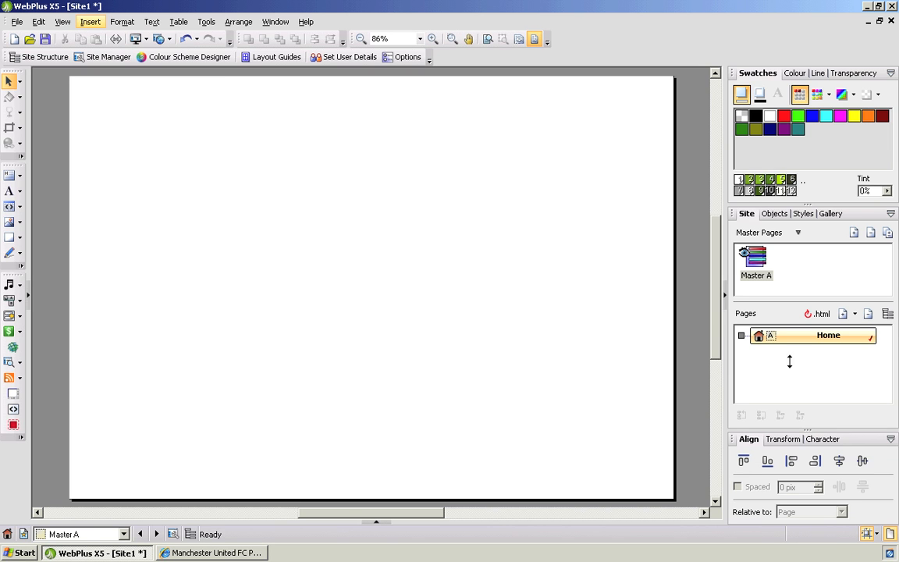
pyautogui.click(92, 23)
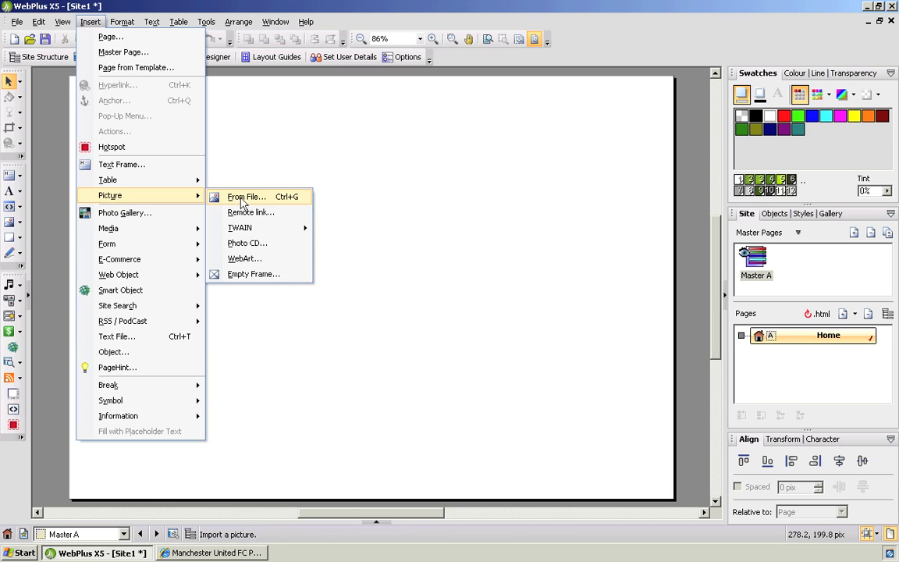
pyautogui.click(253, 199)
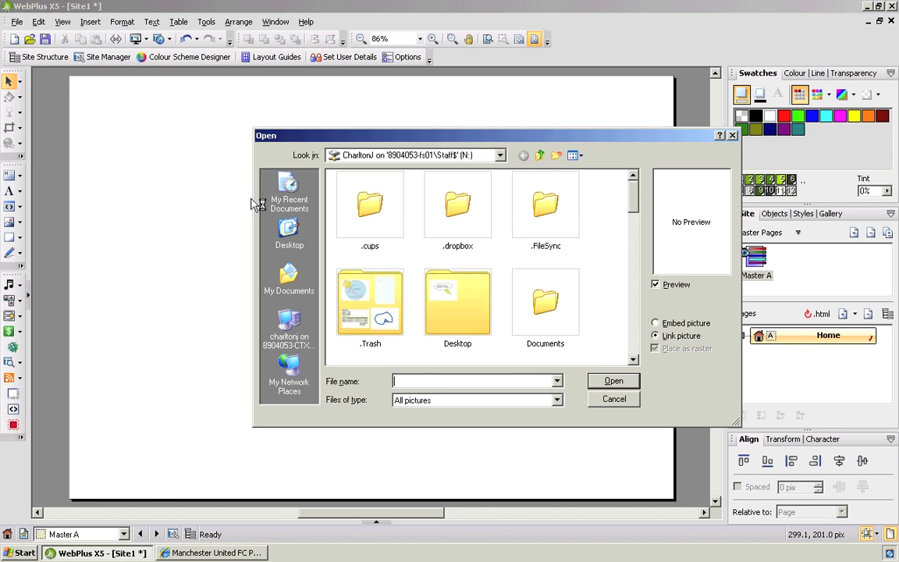
pyautogui.moveTo(634, 203); pyautogui.dragTo(627, 290)
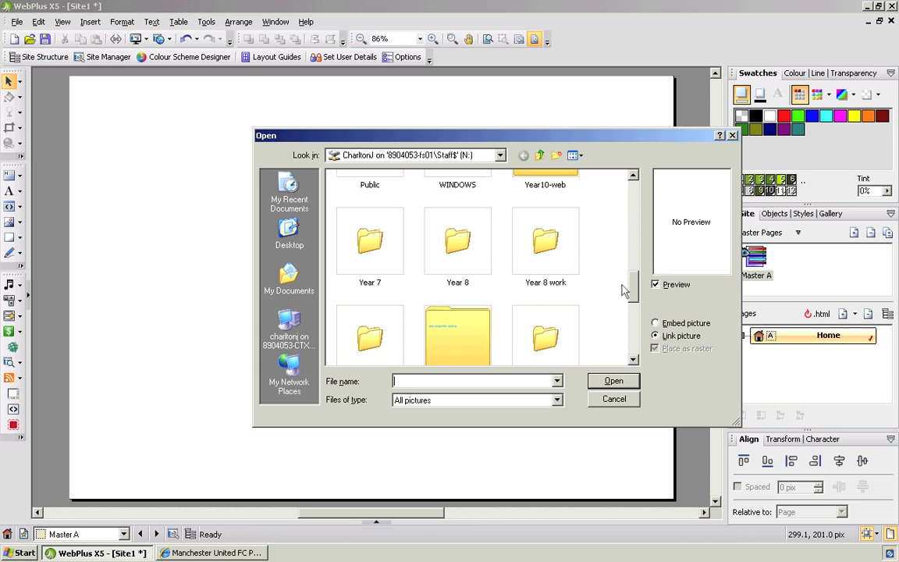
pyautogui.doubleClick(458, 244)
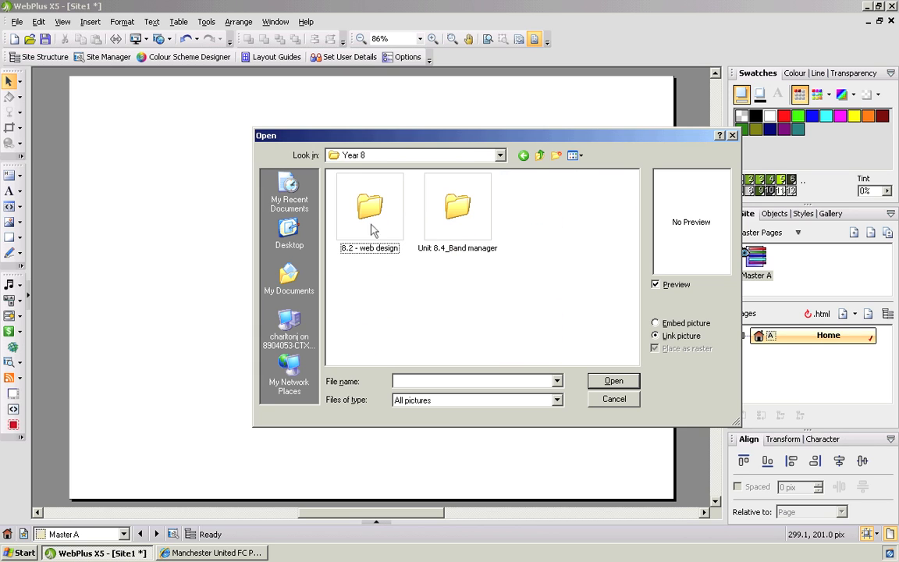
pyautogui.doubleClick(370, 209)
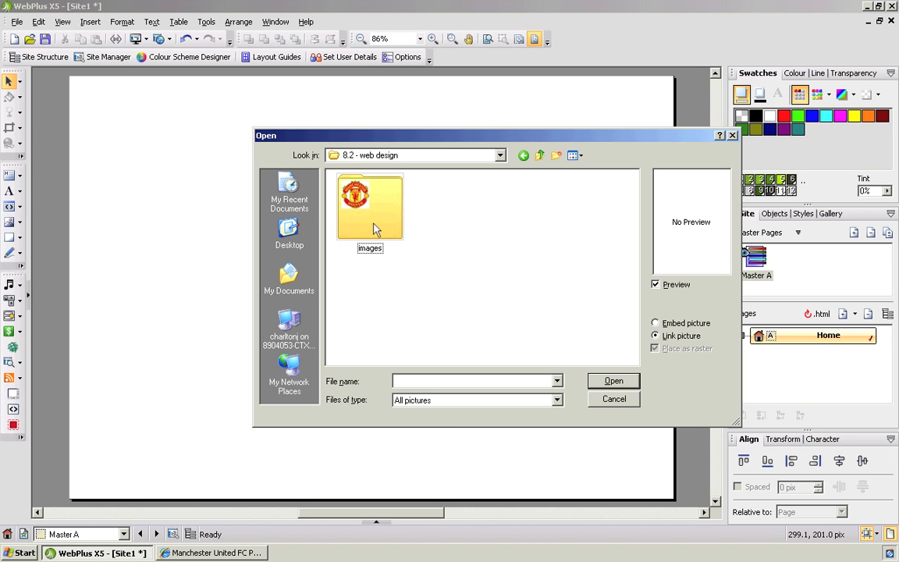
pyautogui.doubleClick(375, 229)
pyautogui.click(371, 222)
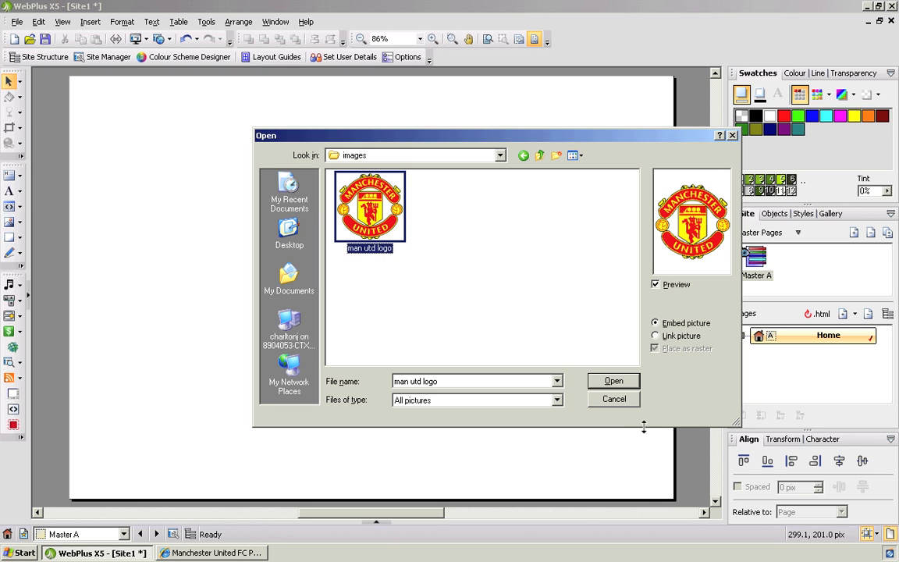
pyautogui.click(614, 381)
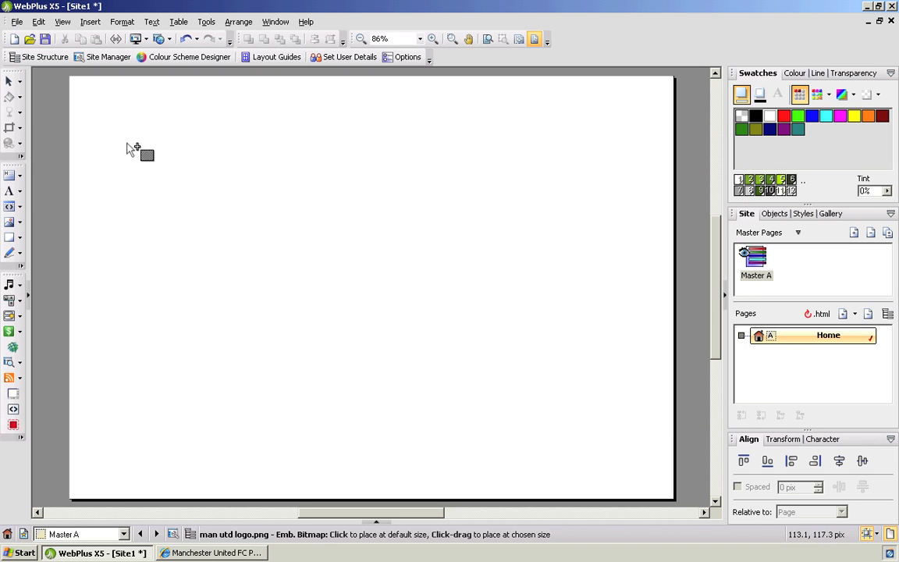
# Place the logo at about 117 px and move it into Master A's top-left corner.
pyautogui.moveTo(100, 106); pyautogui.dragTo(214, 195)
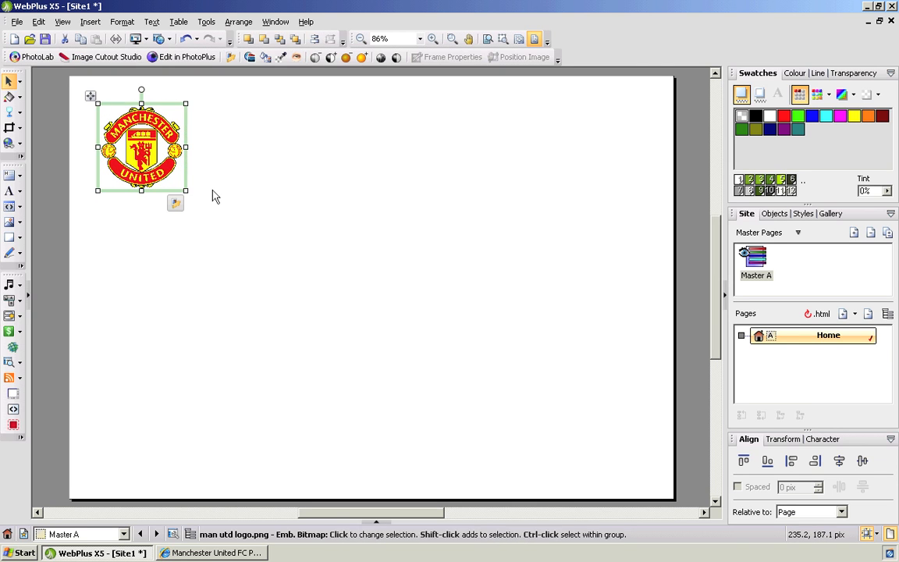
pyautogui.click(152, 234)
pyautogui.click(139, 160)
pyautogui.moveTo(142, 162); pyautogui.dragTo(126, 146)
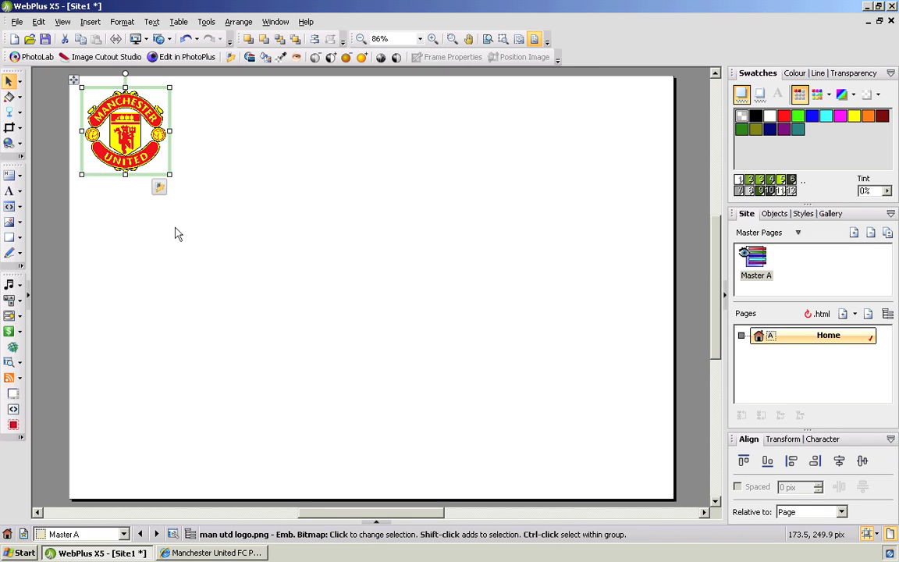
pyautogui.click(175, 233)
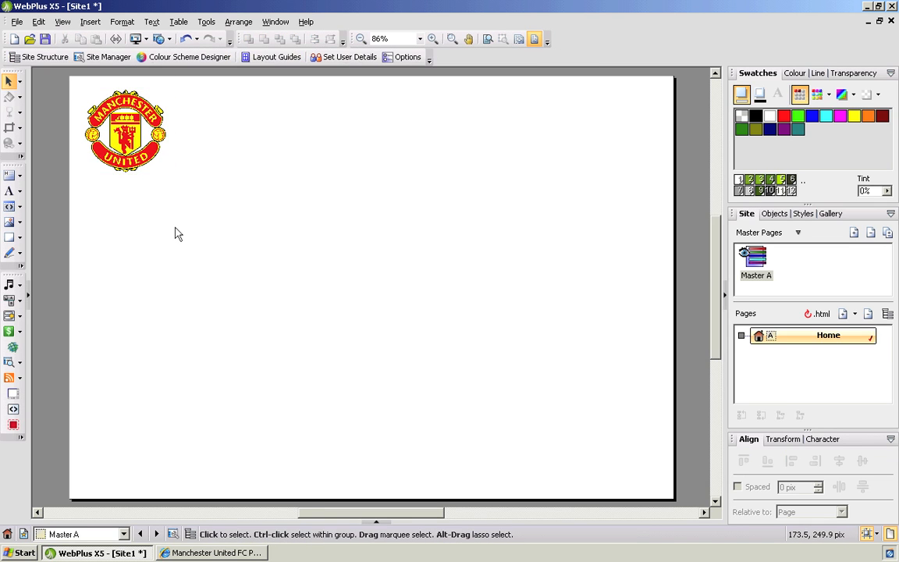
pyautogui.doubleClick(788, 341)
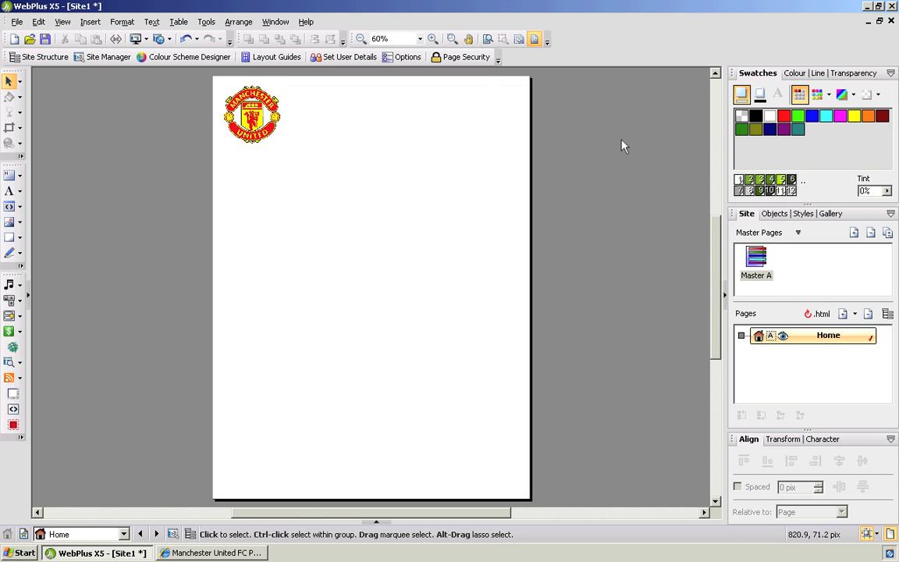
pyautogui.doubleClick(755, 258)
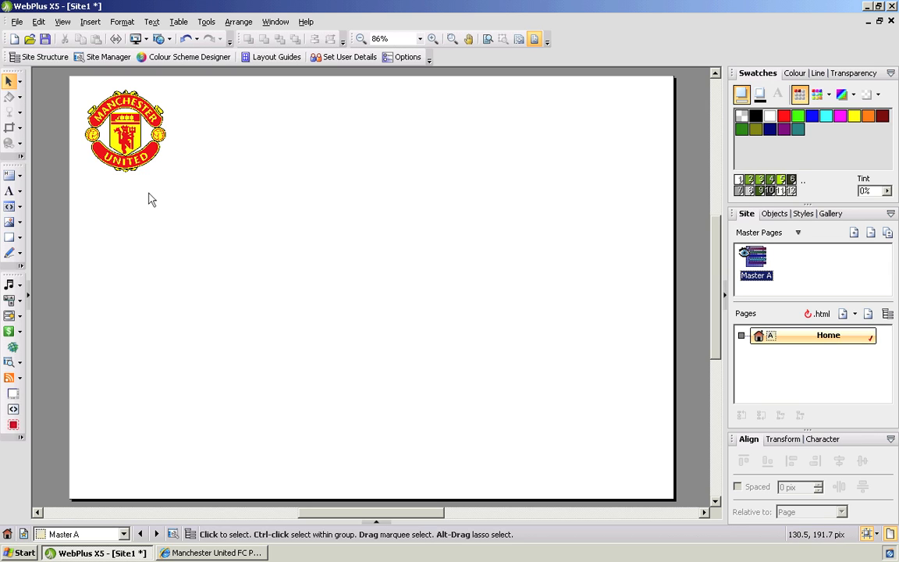
# Add a navigation bar to Master A using the black Block 3 style.
pyautogui.click(10, 301)
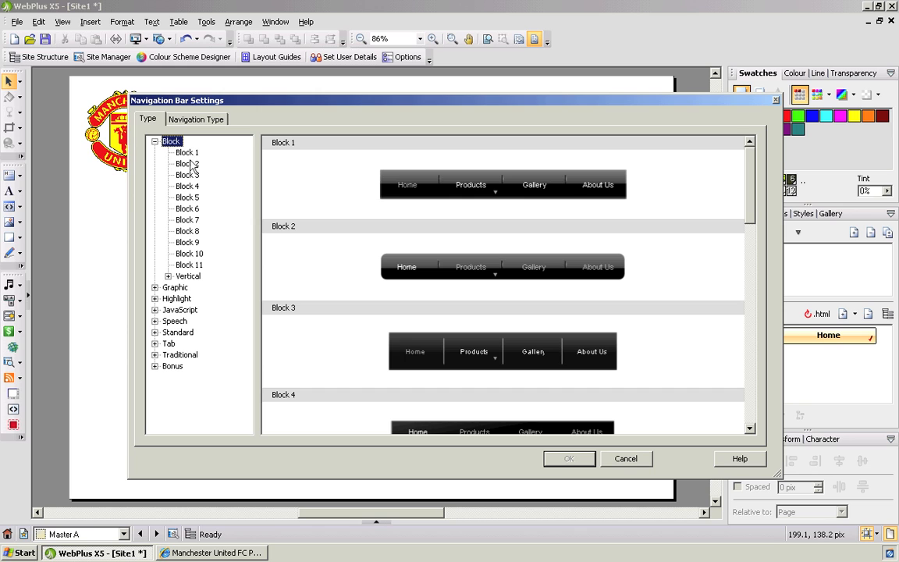
pyautogui.moveTo(749, 210)
pyautogui.mouseDown()
pyautogui.moveTo(732, 426)
pyautogui.moveTo(742, 194)
pyautogui.mouseUp()
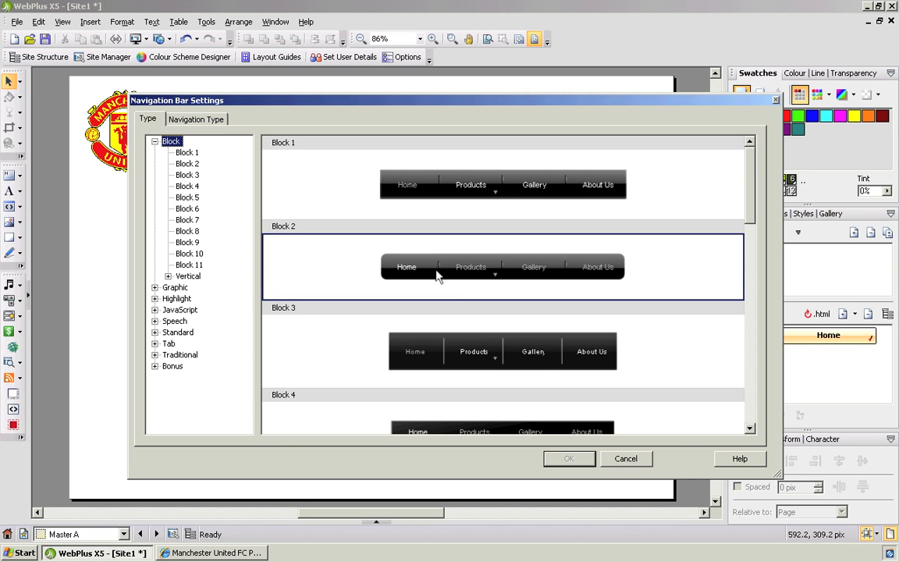
pyautogui.click(441, 352)
pyautogui.moveTo(478, 165)
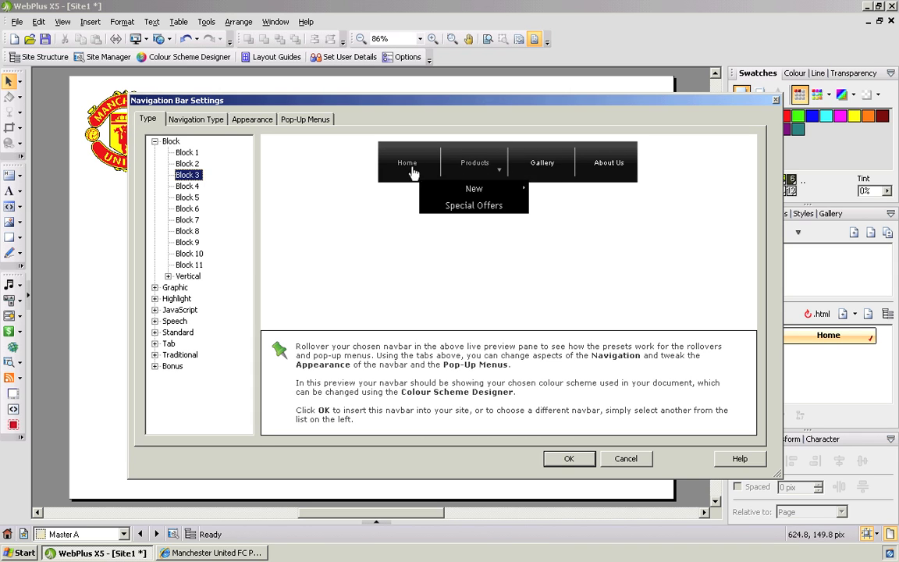
pyautogui.click(569, 459)
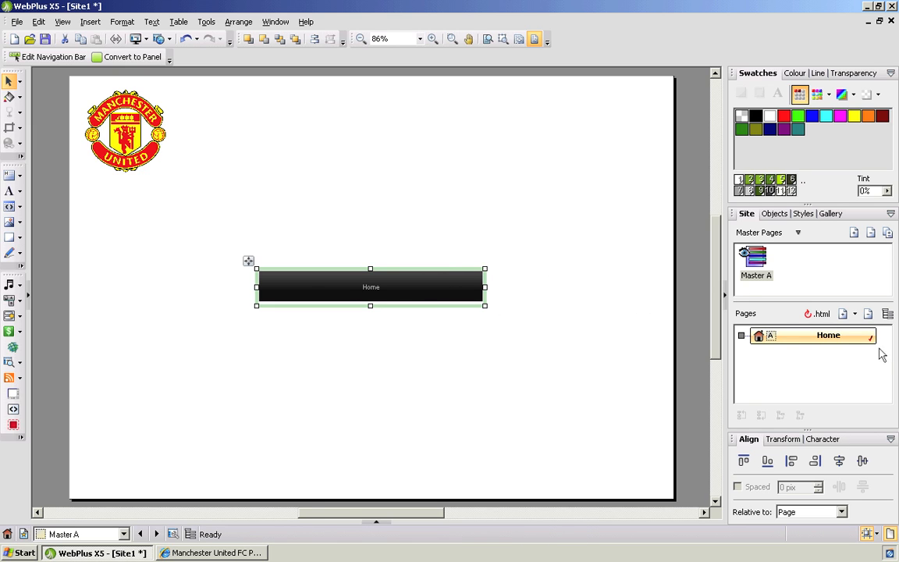
# Move the navigation bar up beside the logo, then go to the Home page.
pyautogui.moveTo(395, 287); pyautogui.dragTo(323, 151)
pyautogui.click(327, 233)
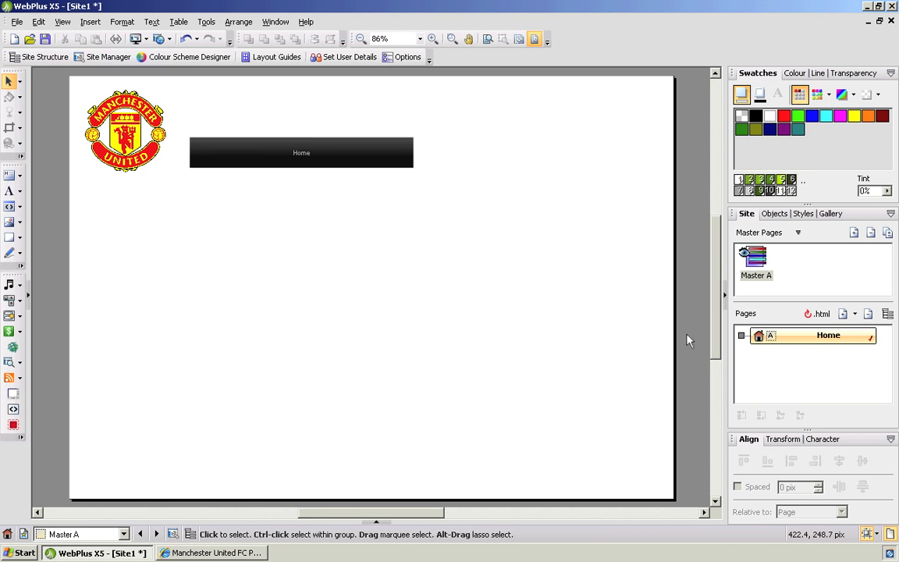
pyautogui.doubleClick(798, 341)
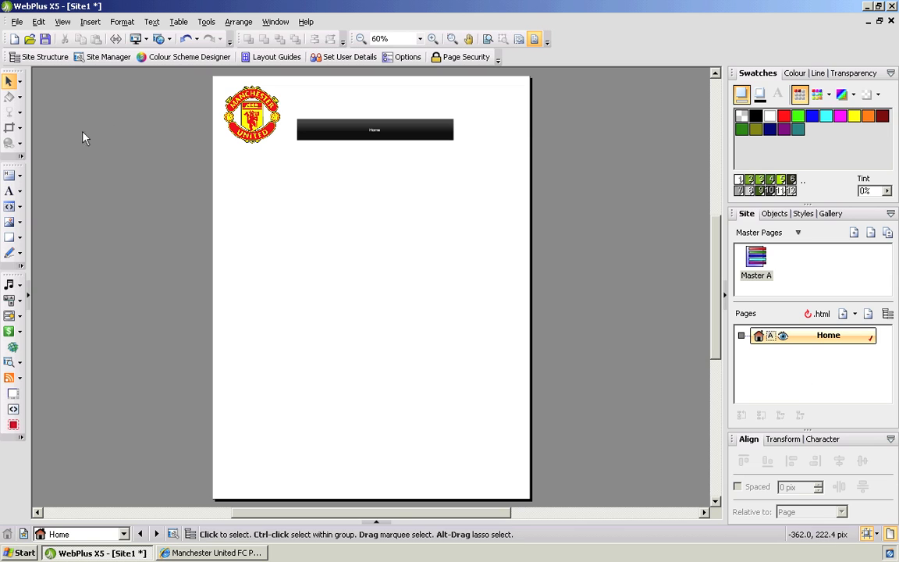
# Set the Home page size to 1000 × 700 pixels in Page Properties.
pyautogui.click(39, 22)
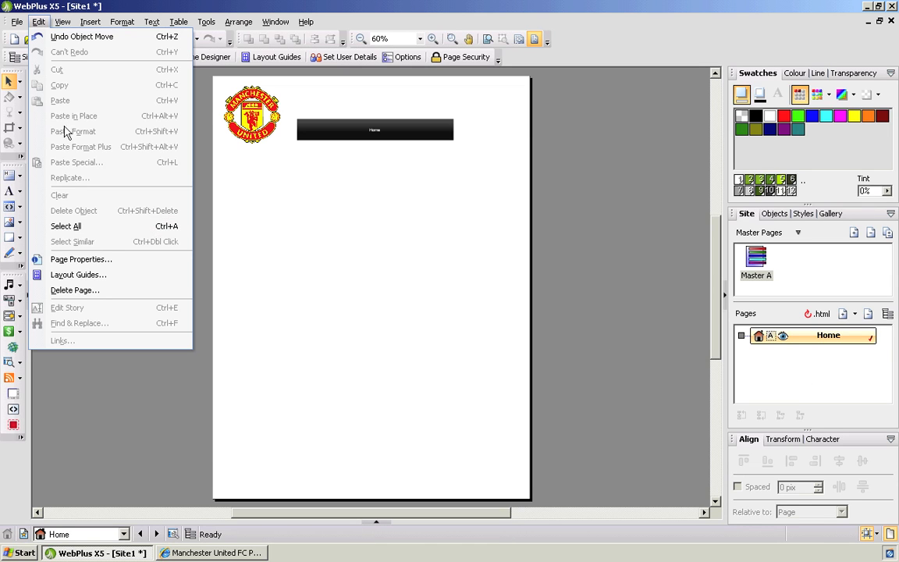
pyautogui.click(75, 260)
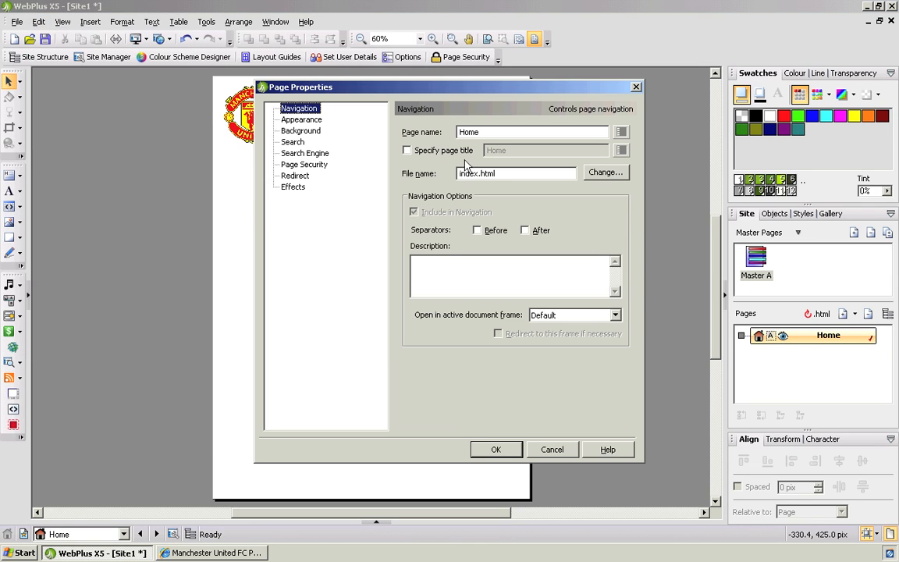
pyautogui.click(302, 121)
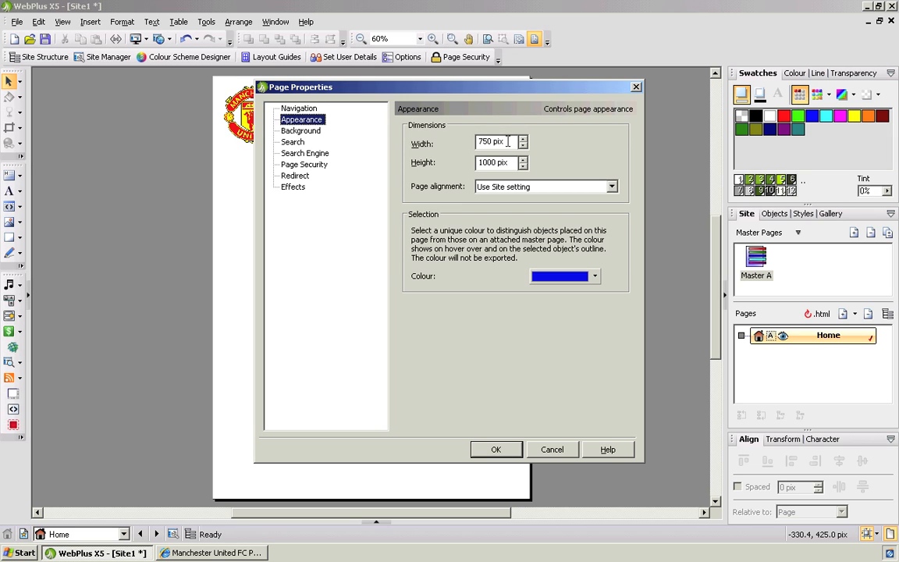
pyautogui.moveTo(508, 141); pyautogui.dragTo(475, 142)
pyautogui.write('1000')
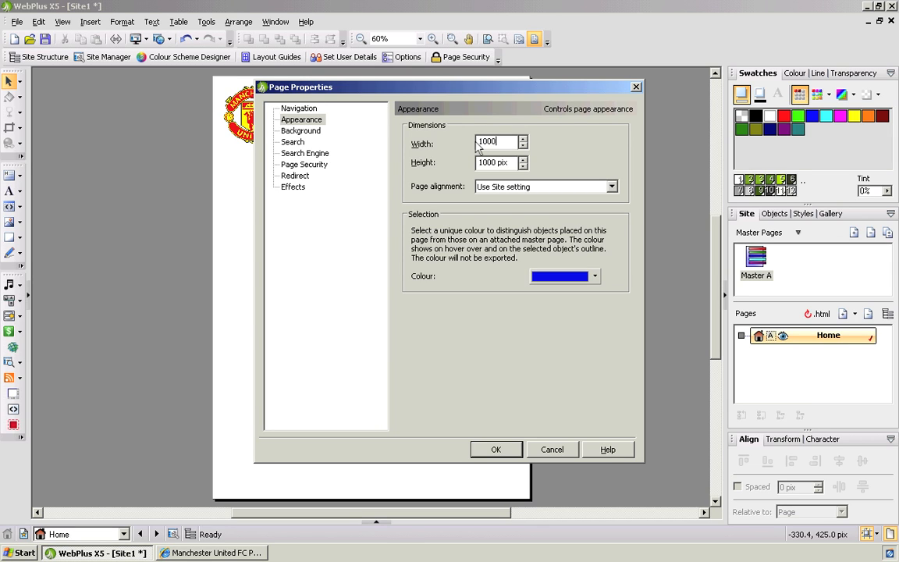
pyautogui.press('Tab')
pyautogui.write('7')
pyautogui.click(503, 451)
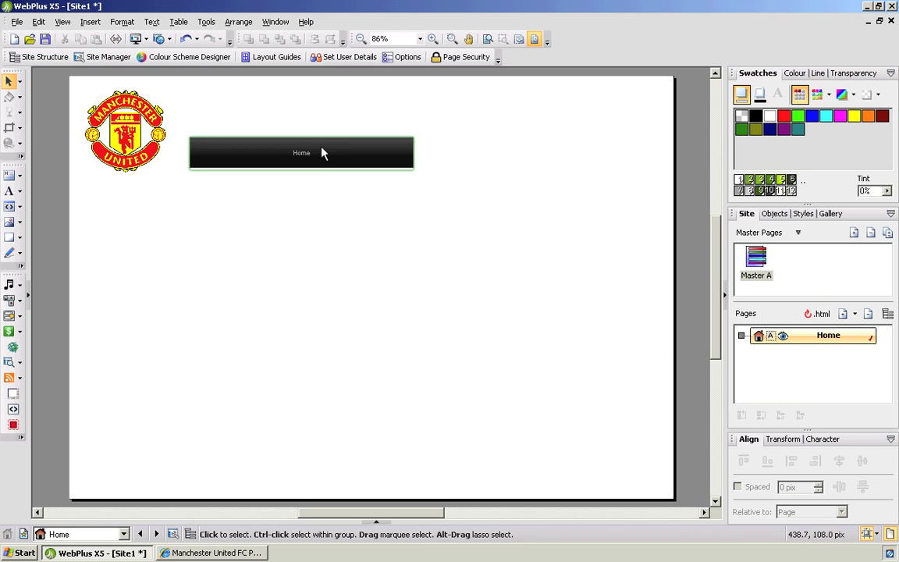
# Add a second page after Home and name it News.
pyautogui.click(843, 316)
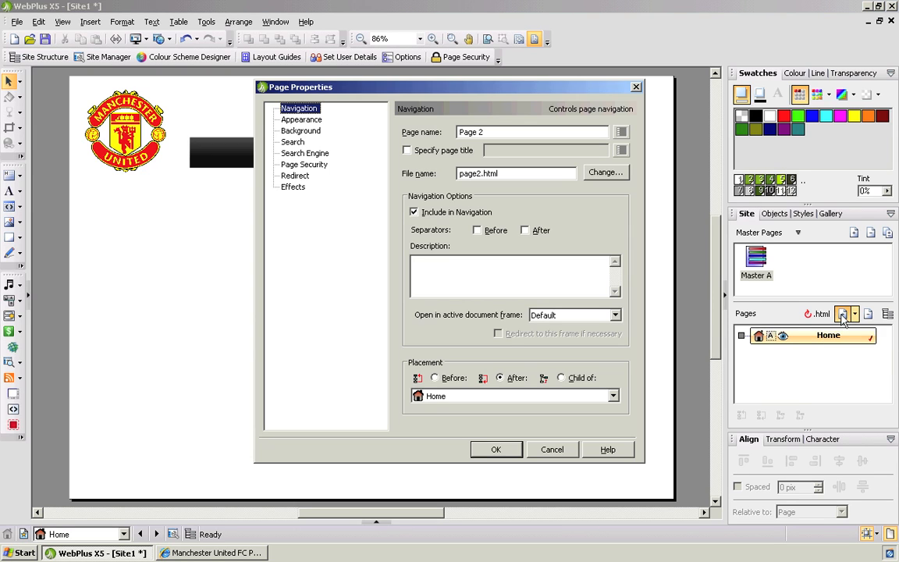
pyautogui.moveTo(497, 133); pyautogui.dragTo(459, 134)
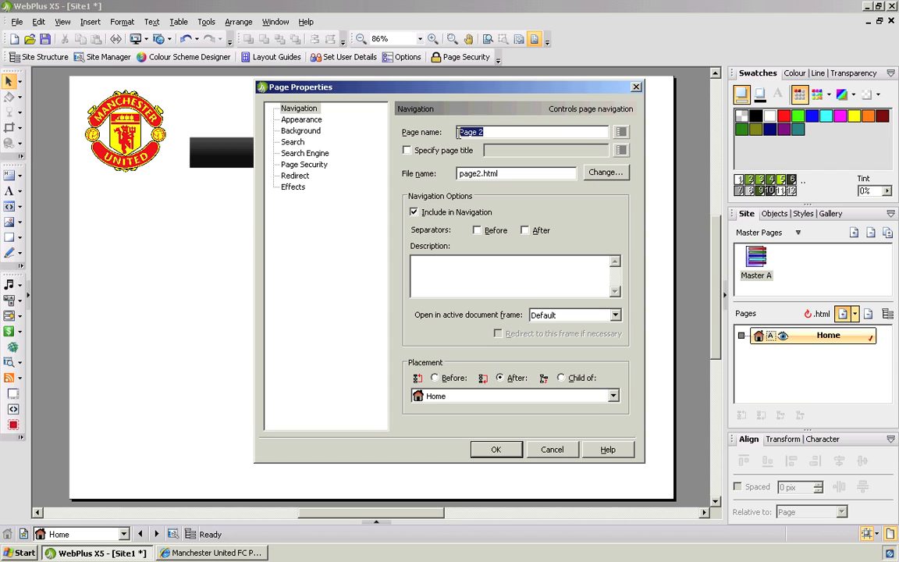
pyautogui.write('N')
pyautogui.click(496, 450)
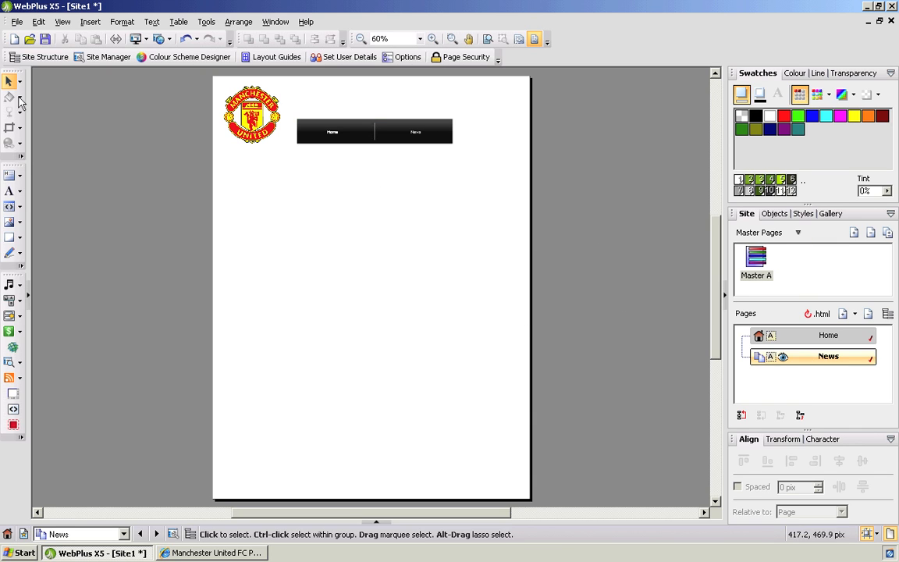
# Set the News page size to 1000 × 700 pixels, then return to the Home page.
pyautogui.click(39, 22)
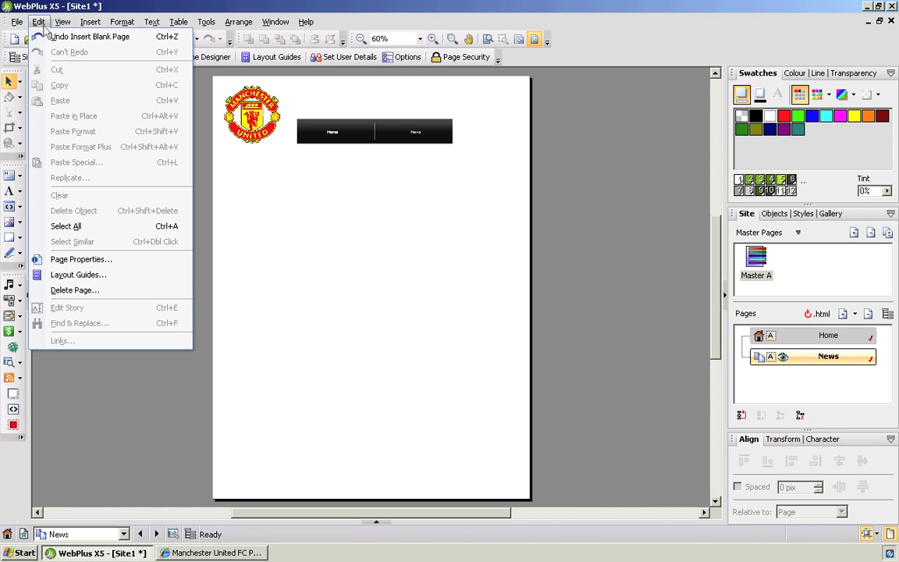
pyautogui.click(67, 260)
pyautogui.click(304, 120)
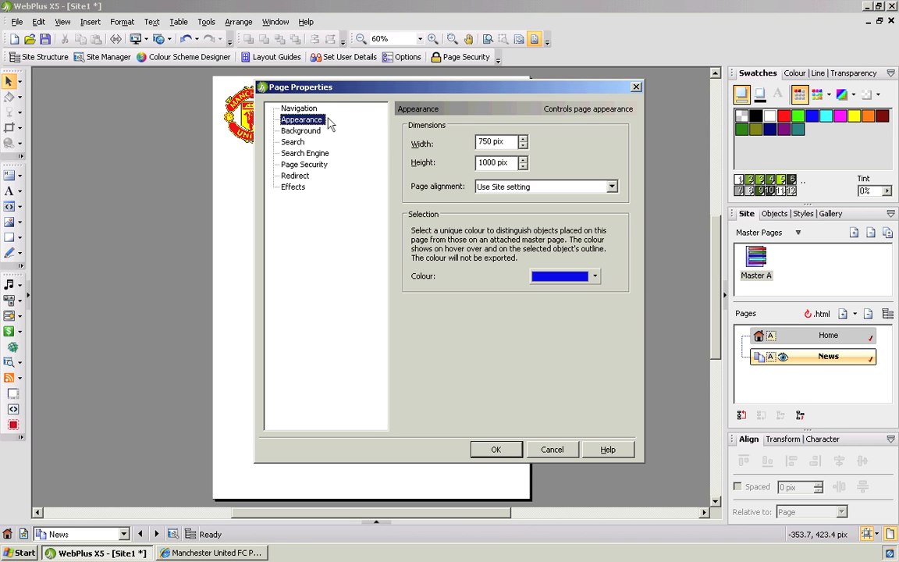
pyautogui.moveTo(505, 139); pyautogui.dragTo(466, 142)
pyautogui.write('1000')
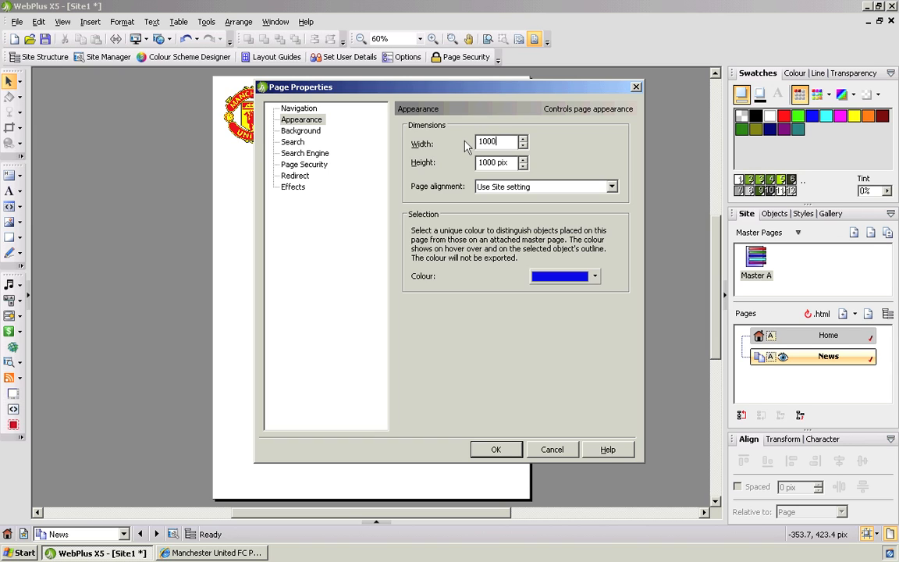
pyautogui.press('Tab')
pyautogui.write('70')
pyautogui.click(511, 451)
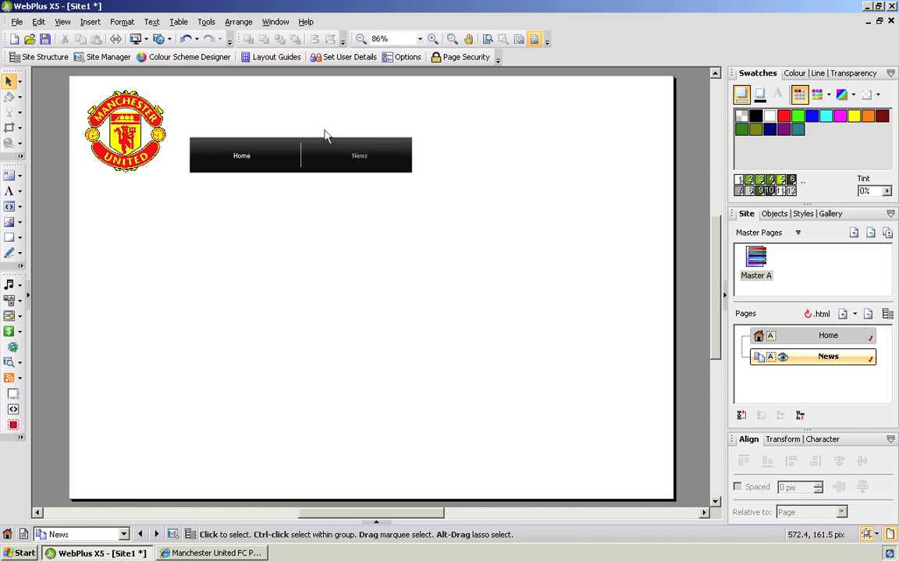
pyautogui.click(794, 335)
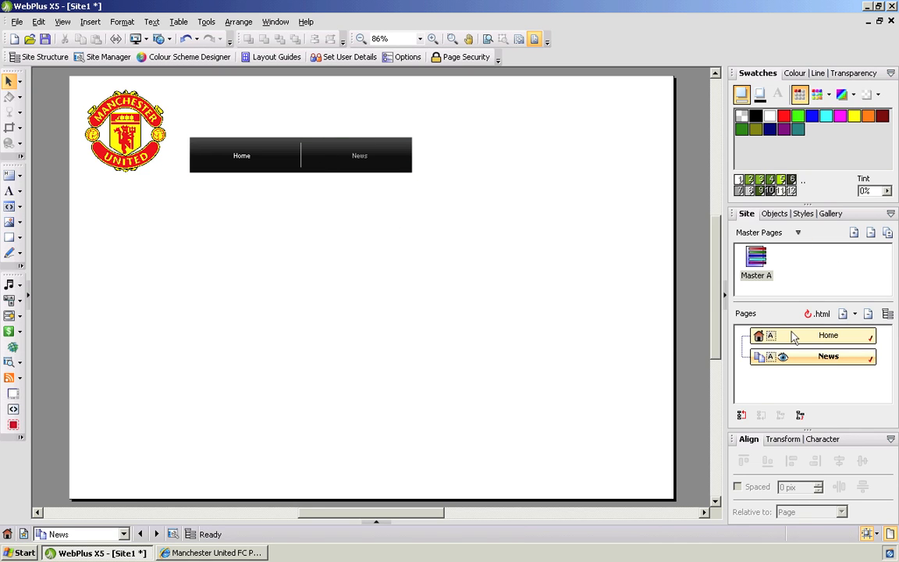
# On Master A, drag the navigation bar to the page's bottom-right corner.
pyautogui.click(795, 358)
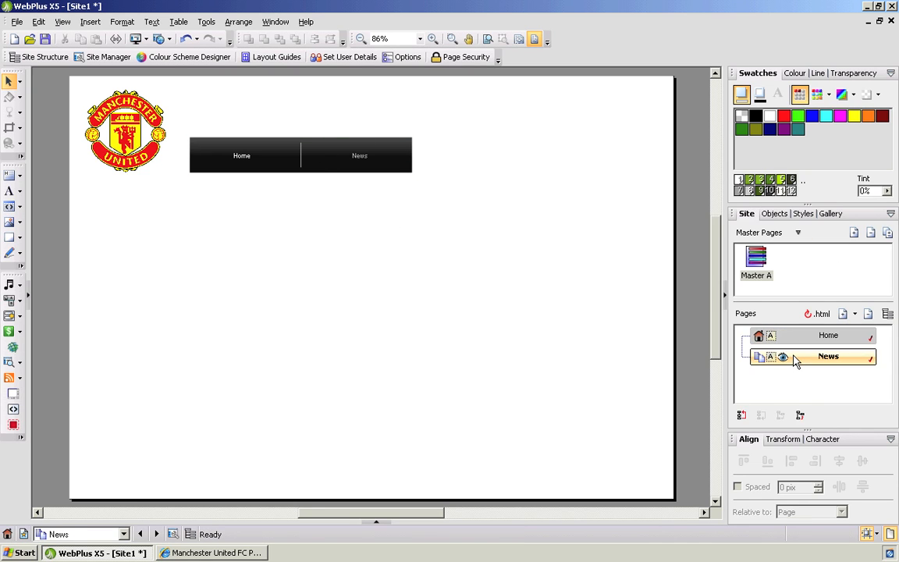
pyautogui.click(794, 337)
pyautogui.click(756, 260)
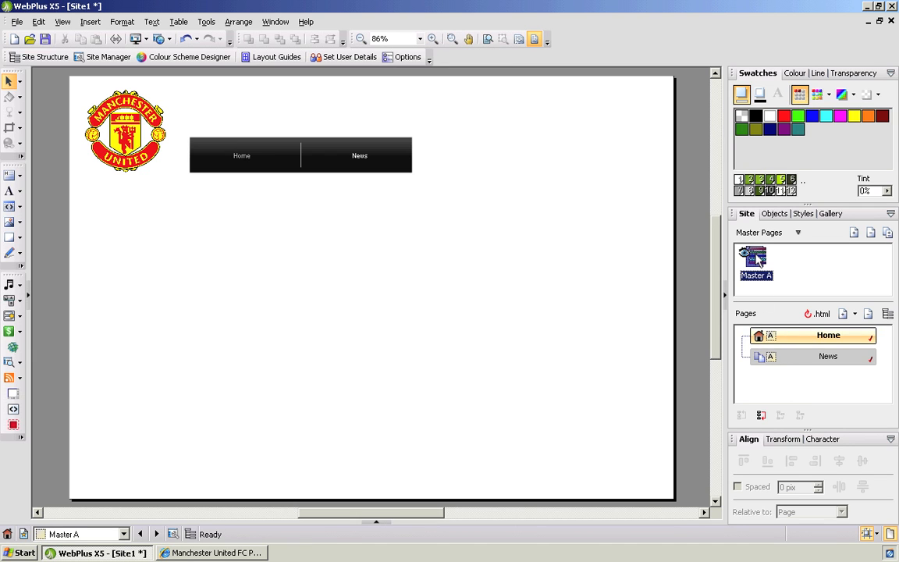
pyautogui.click(274, 157)
pyautogui.moveTo(275, 156); pyautogui.dragTo(521, 472)
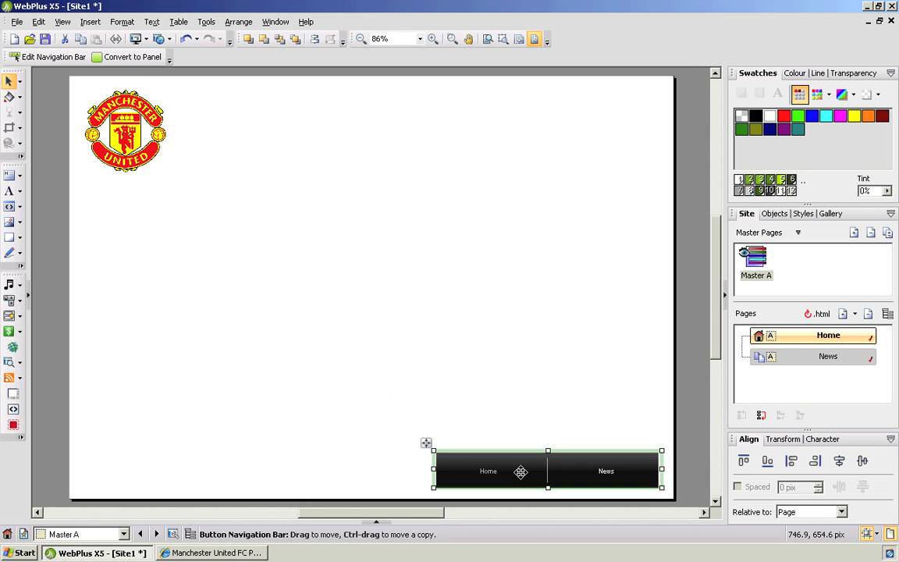
# Check the moved navigation bar on the Home and News pages.
pyautogui.doubleClick(788, 336)
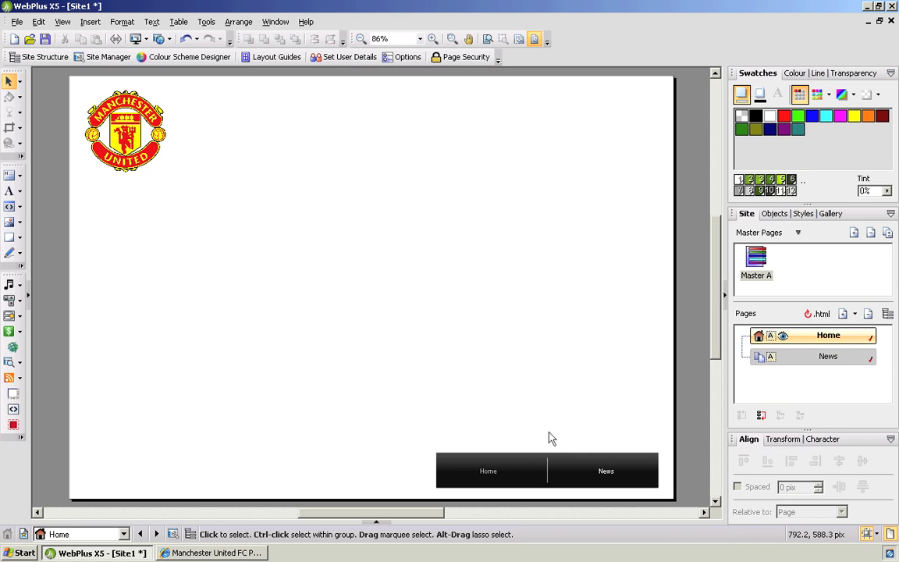
pyautogui.doubleClick(790, 362)
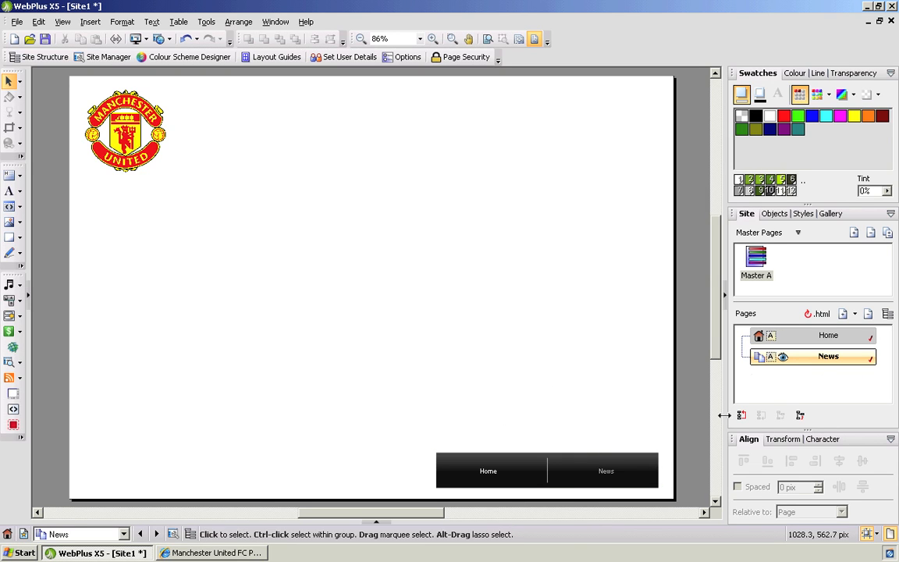
pyautogui.doubleClick(791, 341)
pyautogui.moveTo(568, 462)
pyautogui.mouseDown()
pyautogui.moveTo(556, 432)
pyautogui.moveTo(558, 469)
pyautogui.mouseUp()
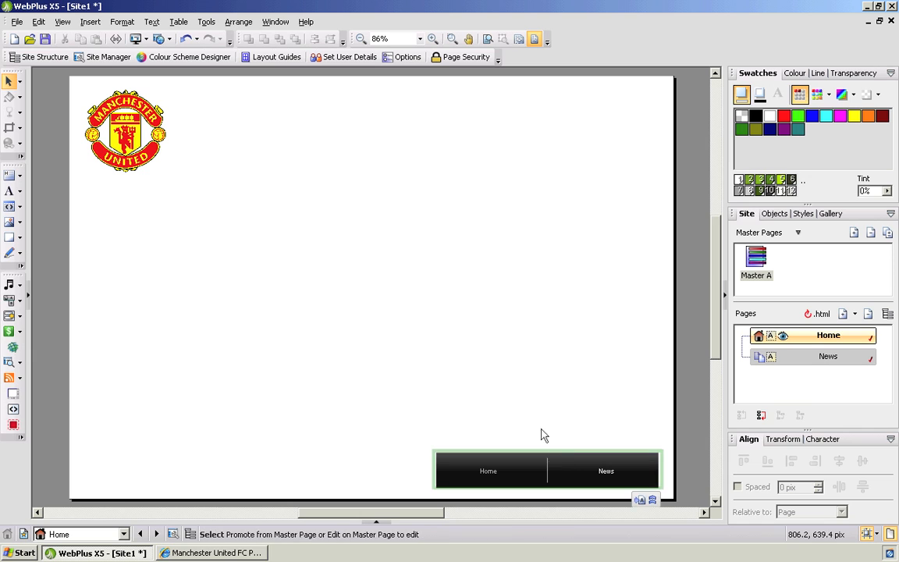
pyautogui.moveTo(563, 468); pyautogui.dragTo(544, 361)
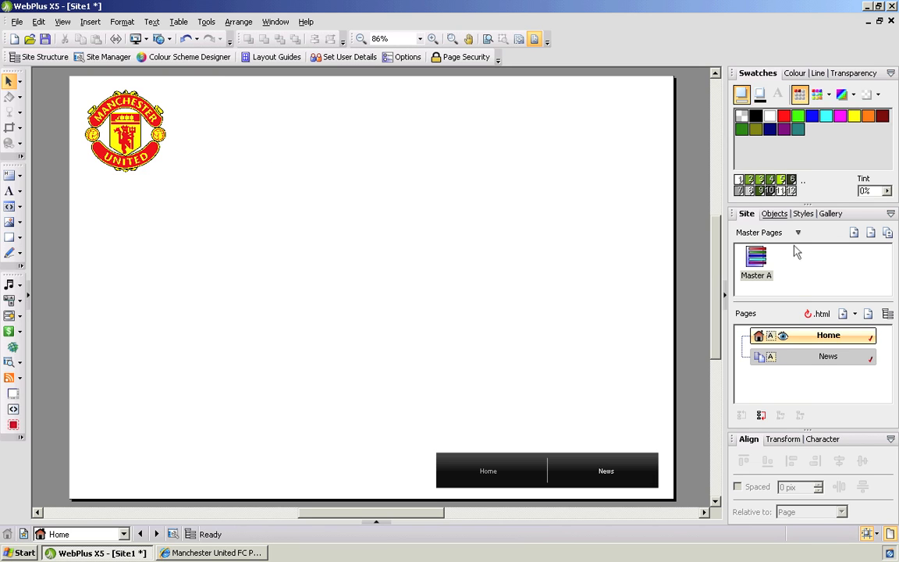
# On Master A, drag the Home/News navigation bar from the bottom back up beside the crest.
pyautogui.doubleClick(756, 261)
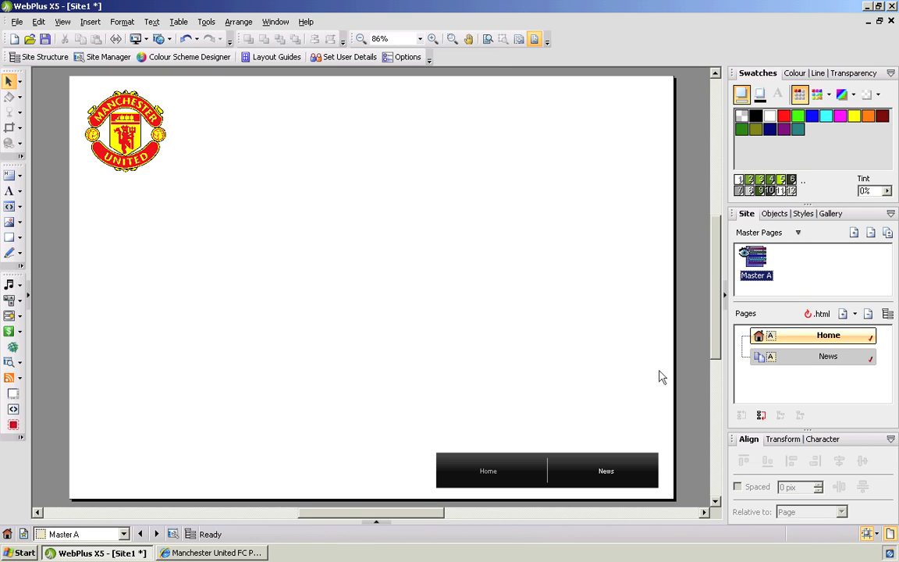
pyautogui.click(573, 466)
pyautogui.moveTo(567, 456); pyautogui.dragTo(363, 152)
pyautogui.click(320, 235)
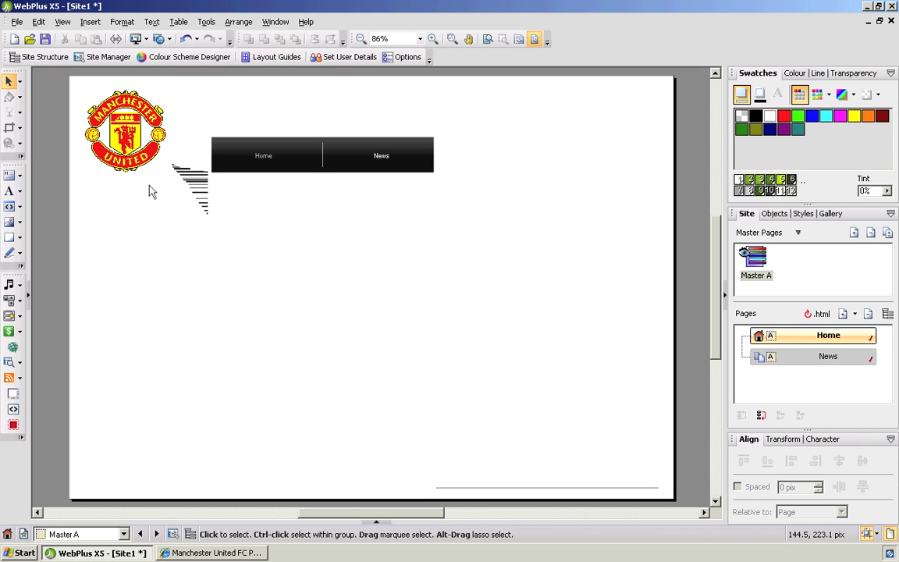
pyautogui.click(228, 155)
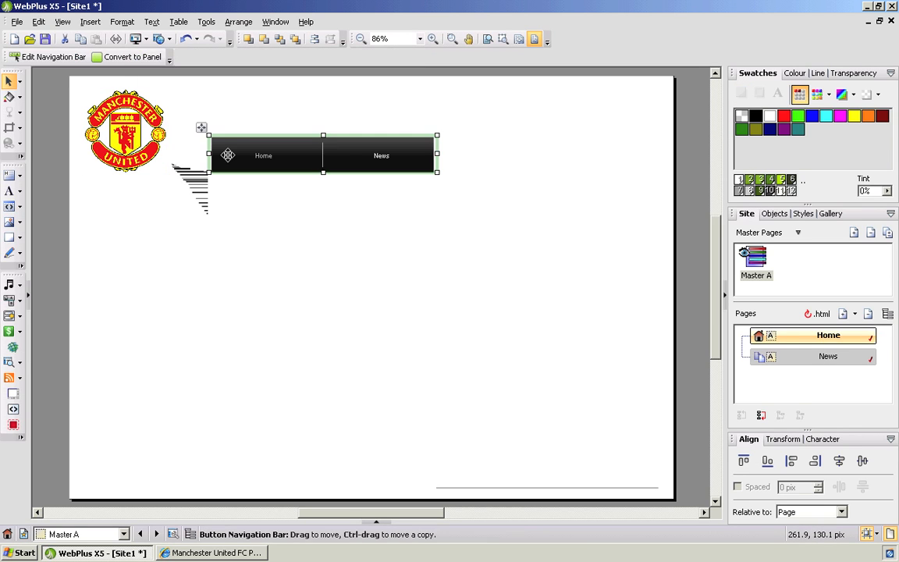
pyautogui.moveTo(229, 155)
pyautogui.mouseDown()
pyautogui.moveTo(246, 147)
pyautogui.moveTo(226, 153)
pyautogui.moveTo(237, 152)
pyautogui.mouseUp()
pyautogui.click(281, 255)
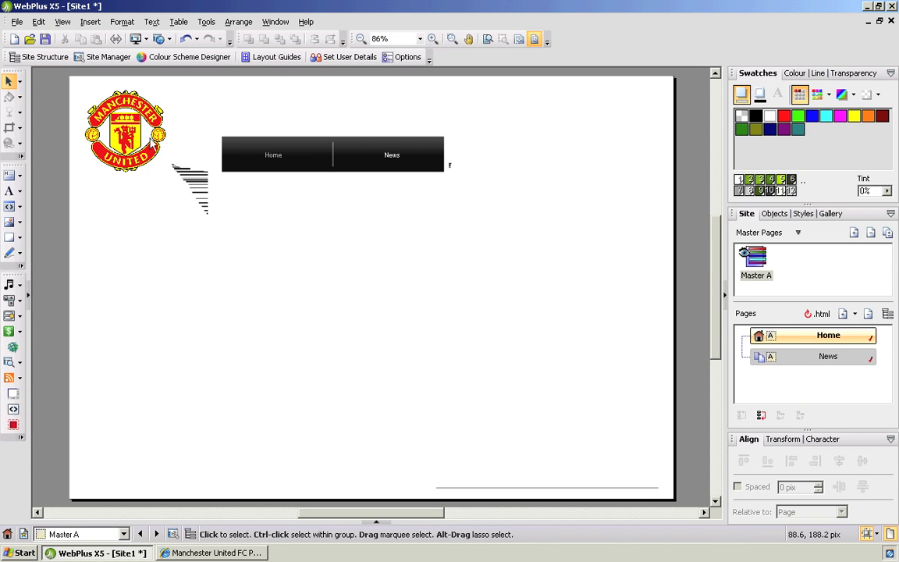
pyautogui.click(315, 160)
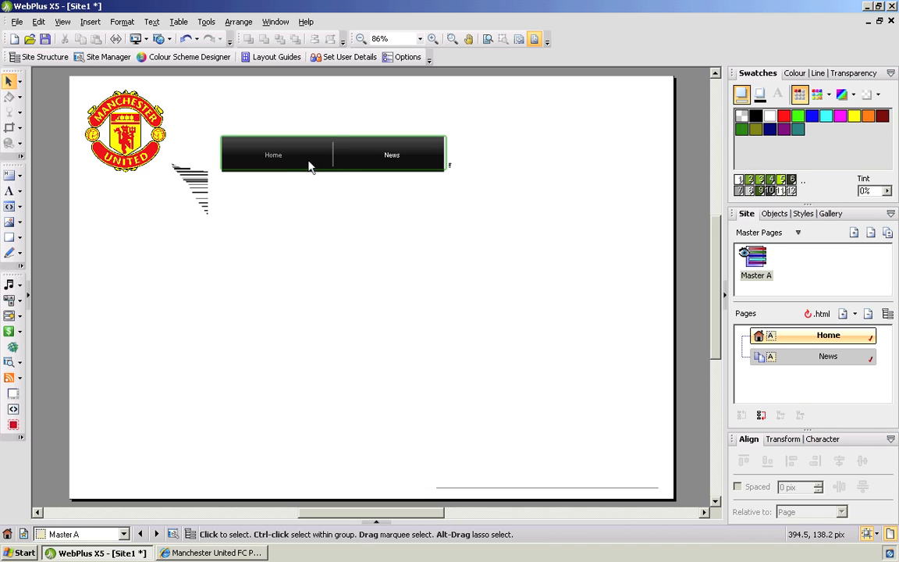
# Open Edit Navigation Bar for the nav bar and view its Appearance options.
pyautogui.click(309, 164)
pyautogui.rightClick(309, 162)
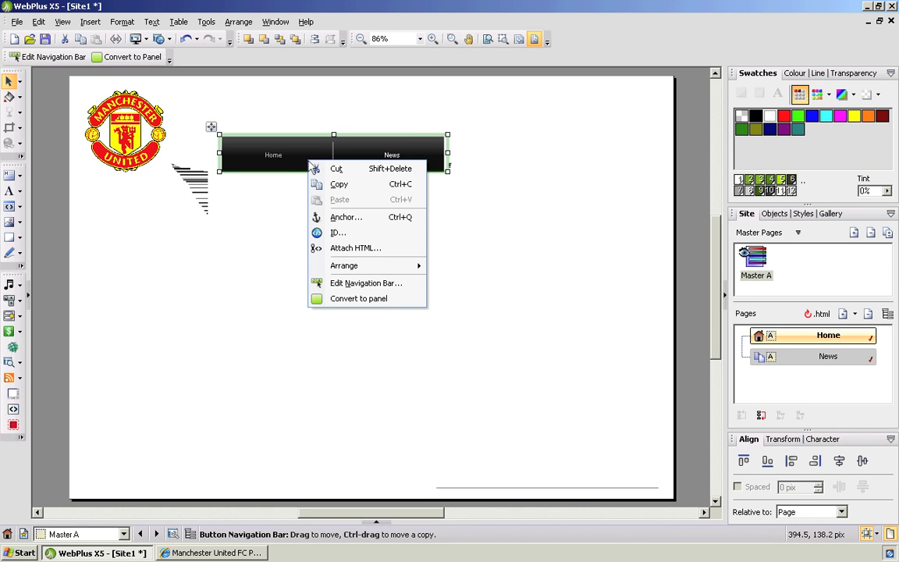
pyautogui.click(341, 286)
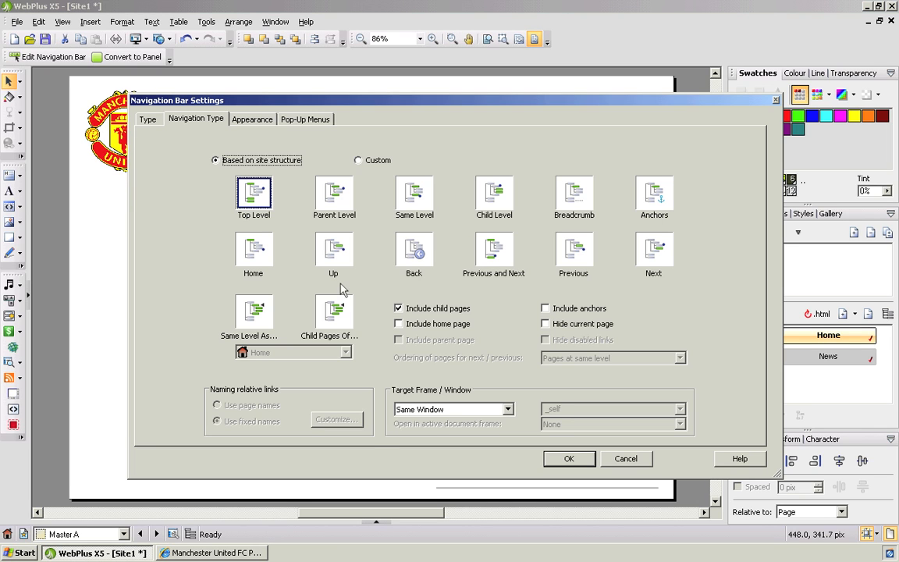
pyautogui.click(252, 122)
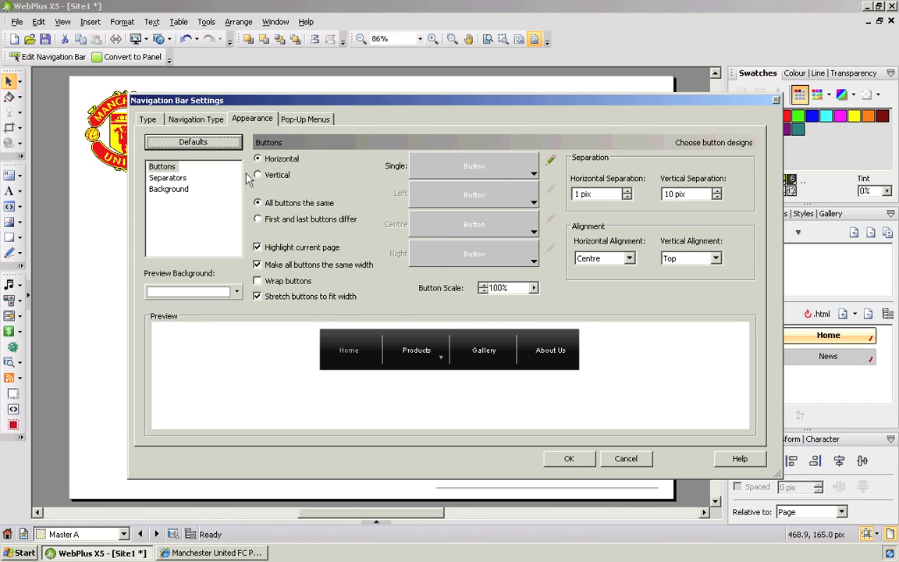
# Open Button Studio and cancel it, keep the nav bar design, then return to Safari's Citrix XenApp page.
pyautogui.click(526, 175)
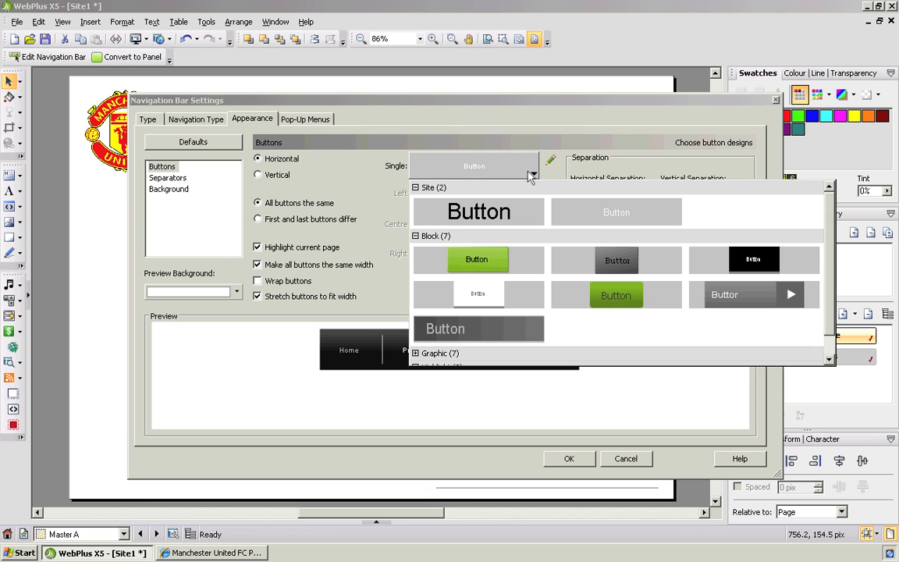
pyautogui.click(557, 162)
pyautogui.click(552, 161)
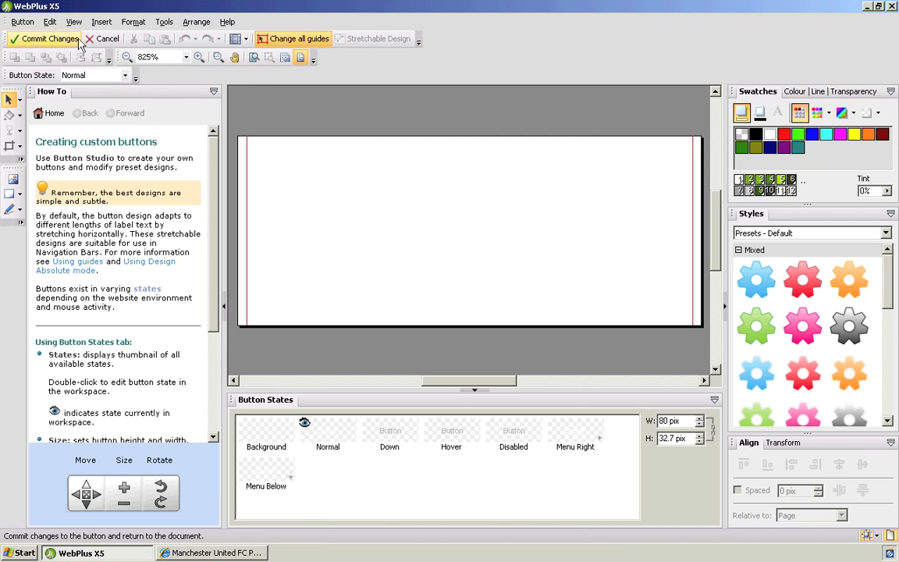
pyautogui.click(105, 39)
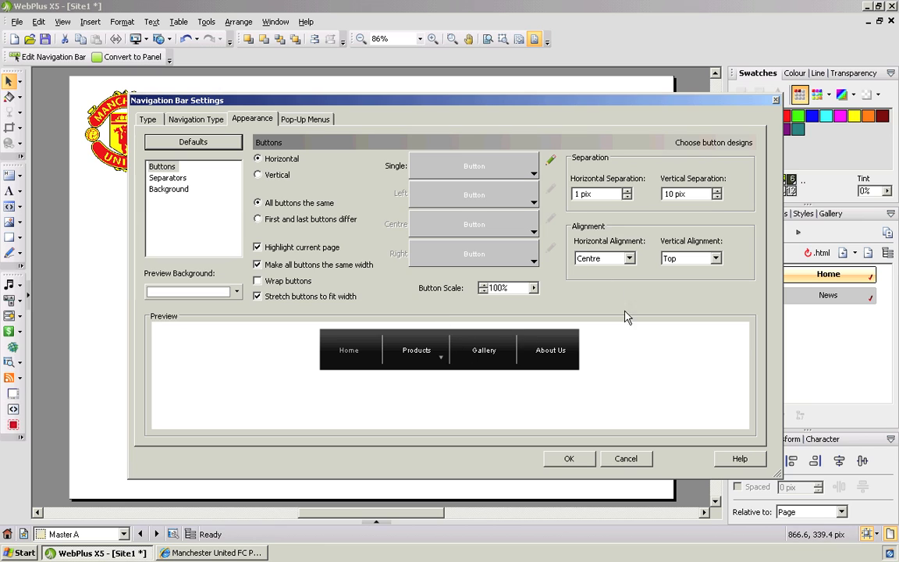
pyautogui.click(570, 459)
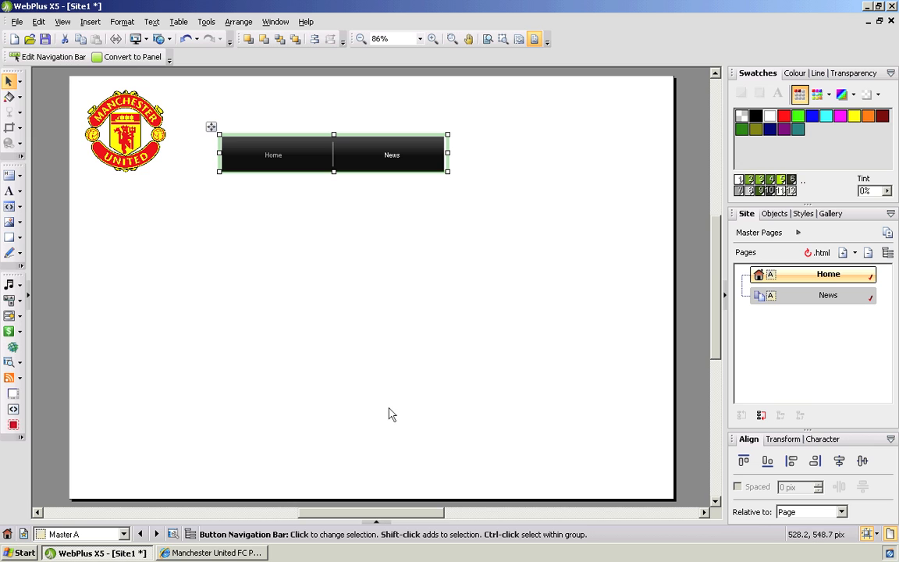
pyautogui.press('super+Tab')
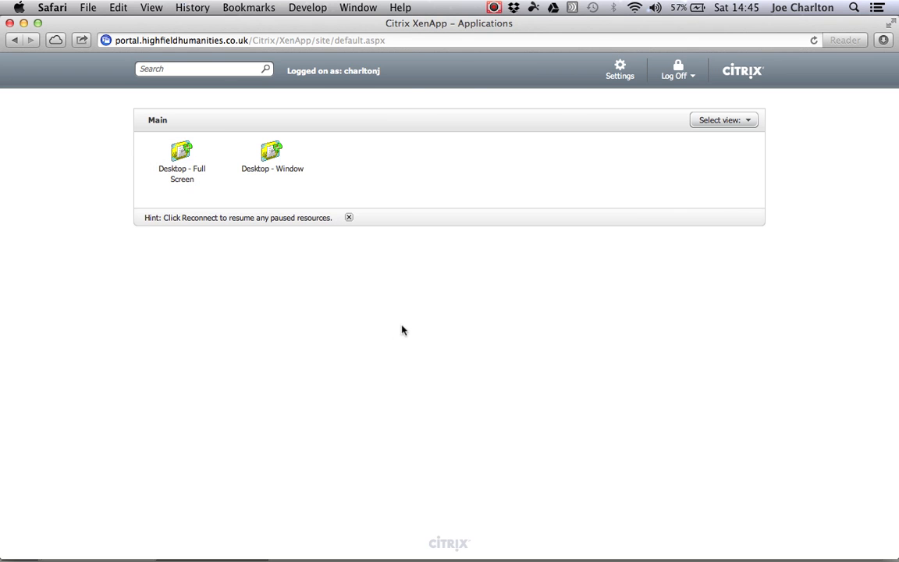